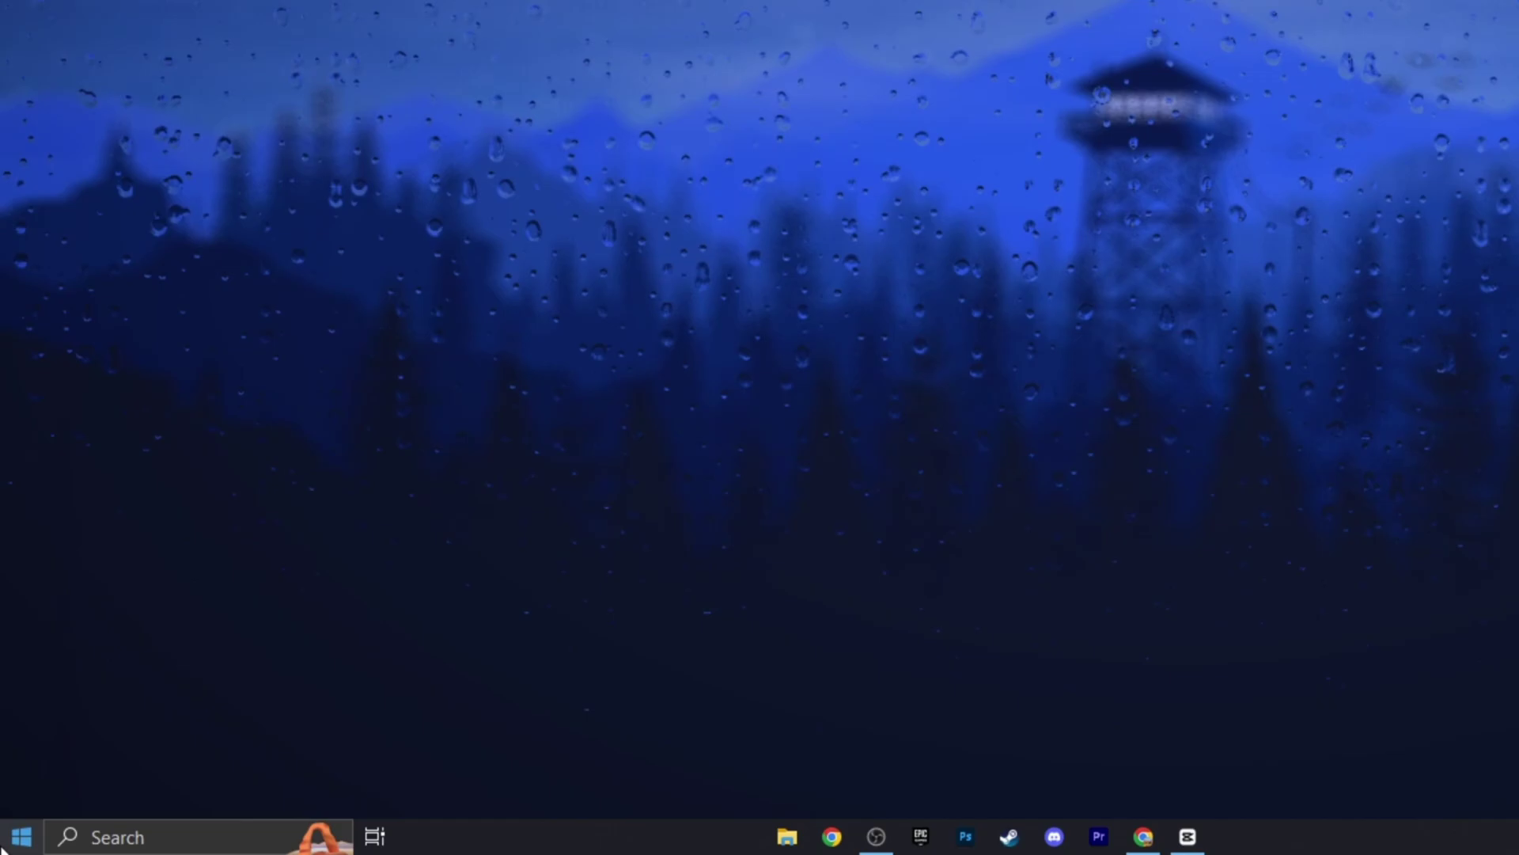
Step: Open Settings > Gaming and show the Game Mode page, confirming Game Mode is on
click(4, 845)
click(35, 743)
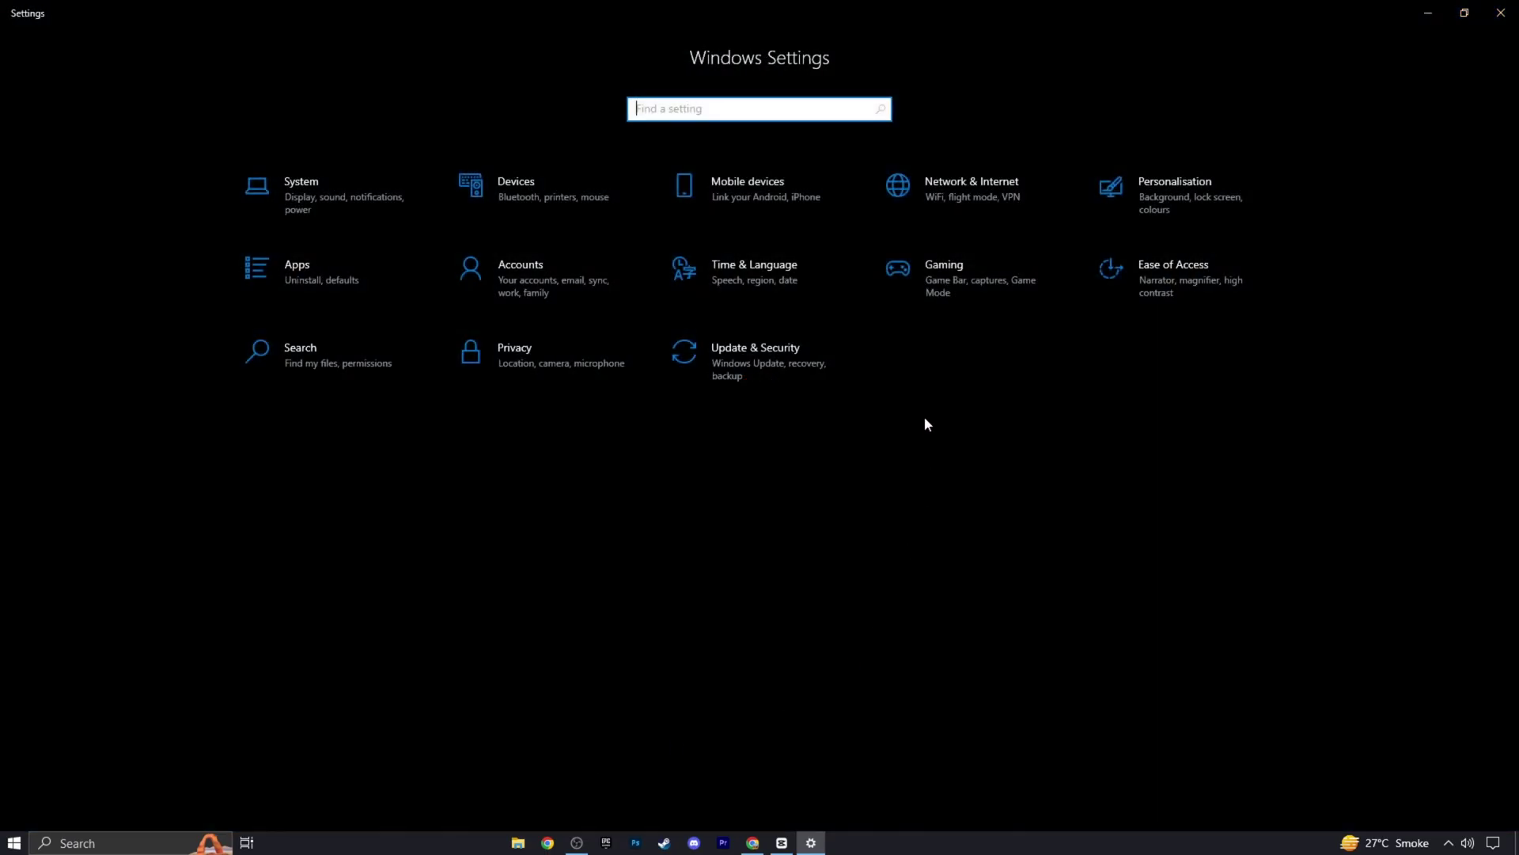
click(950, 285)
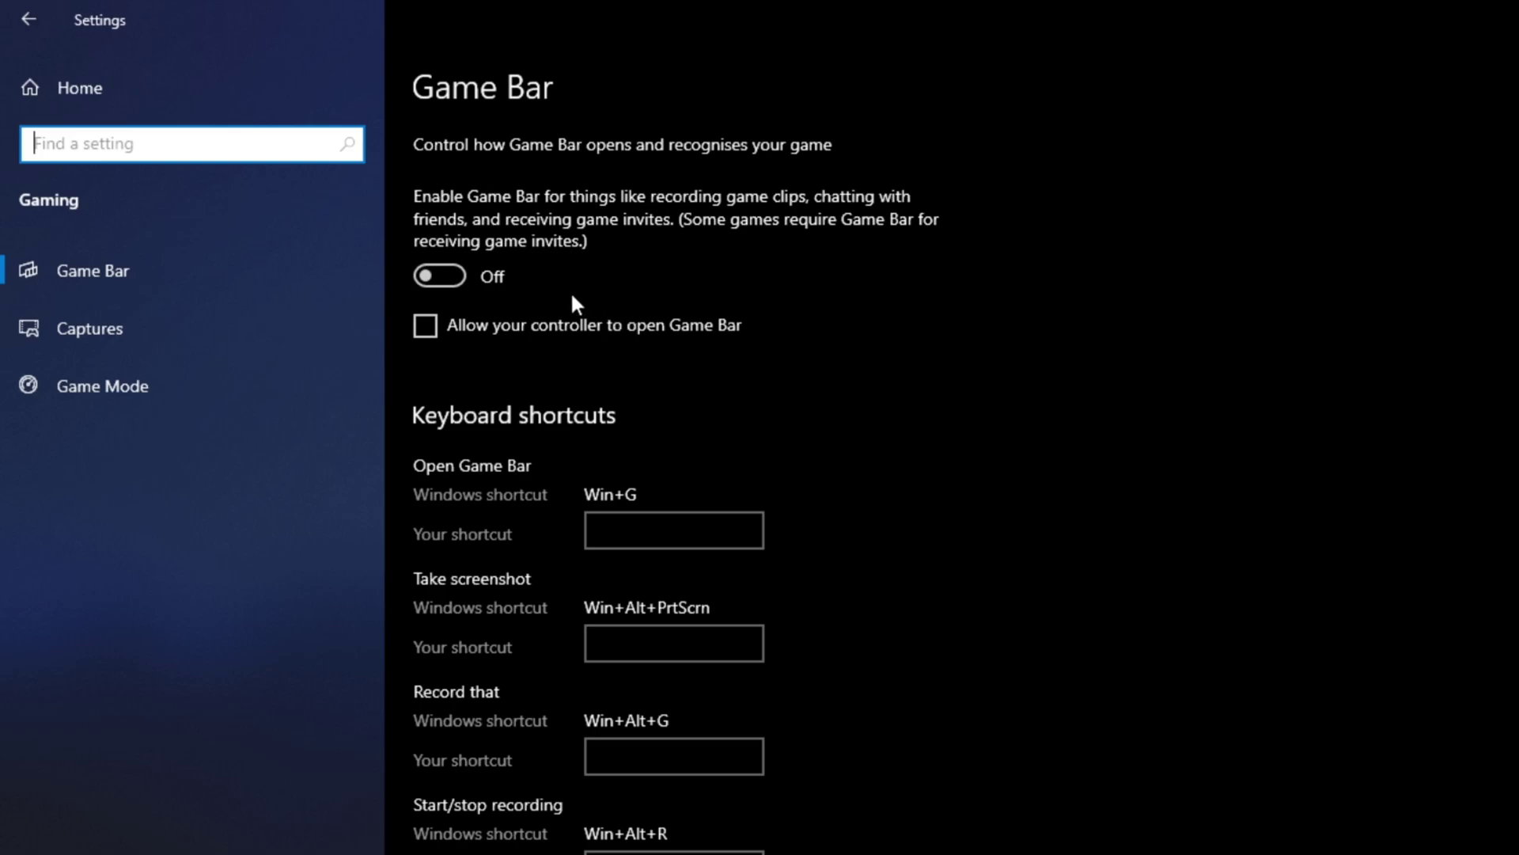
click(162, 385)
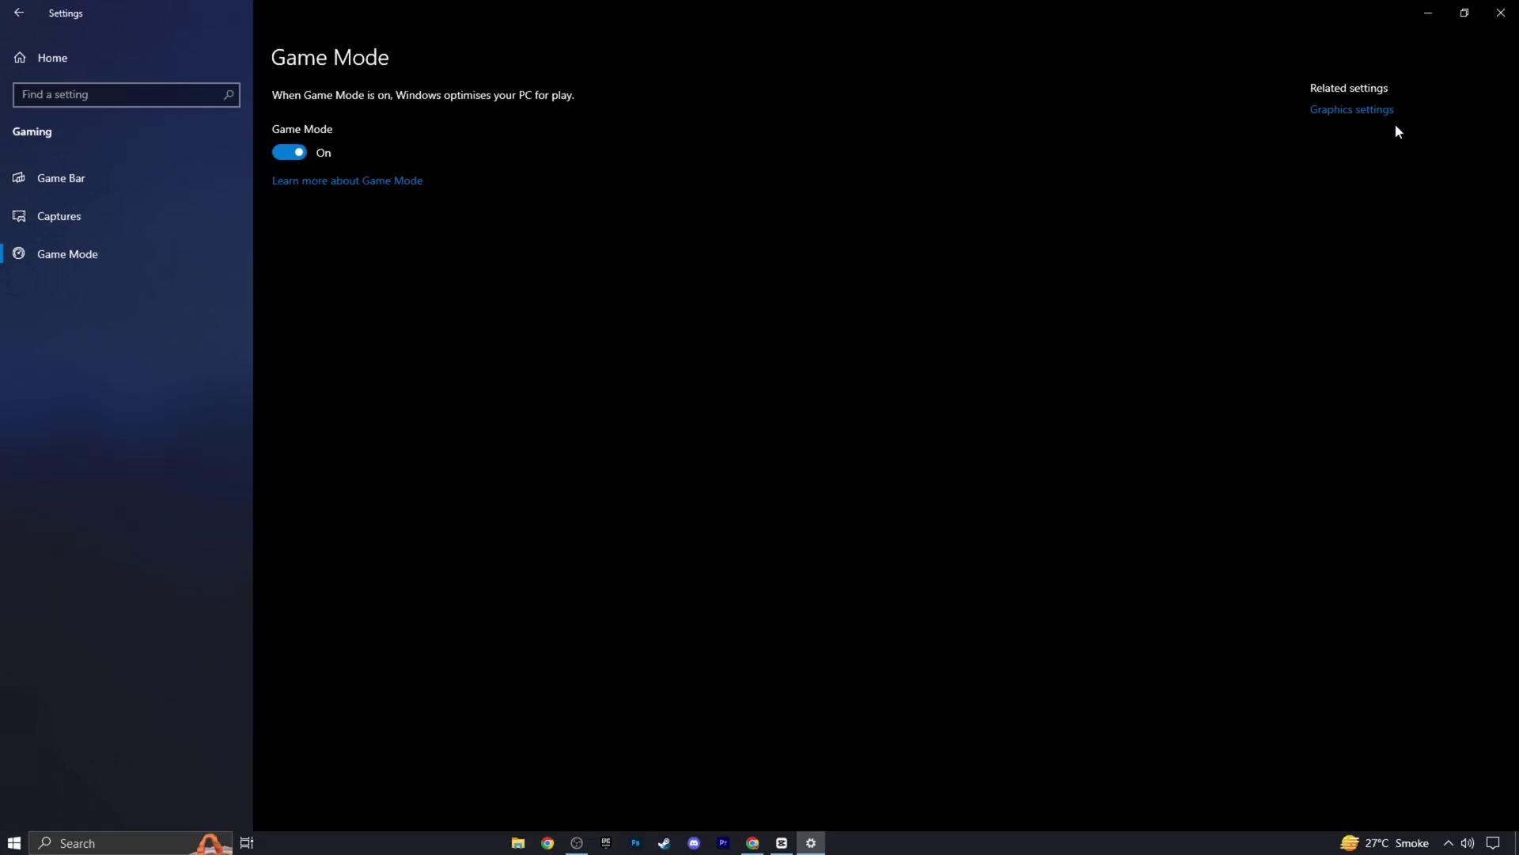
Step: Add FortniteClient-Win64-Shipping from D:\Fortnite\Fortnite\FortniteGame\Binaries\Win64 to the graphics app list
click(1345, 110)
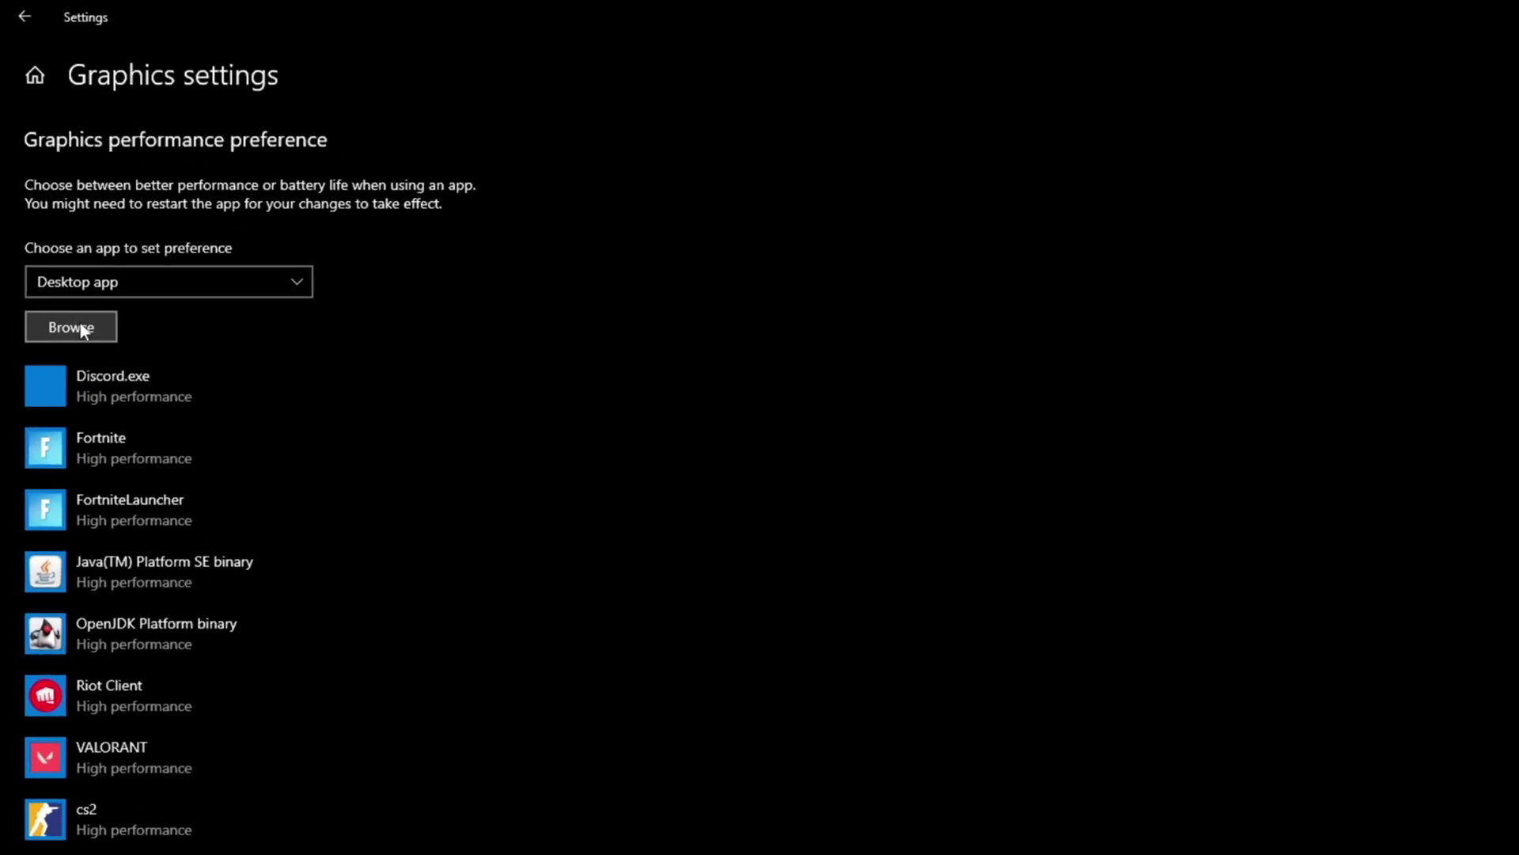
click(80, 329)
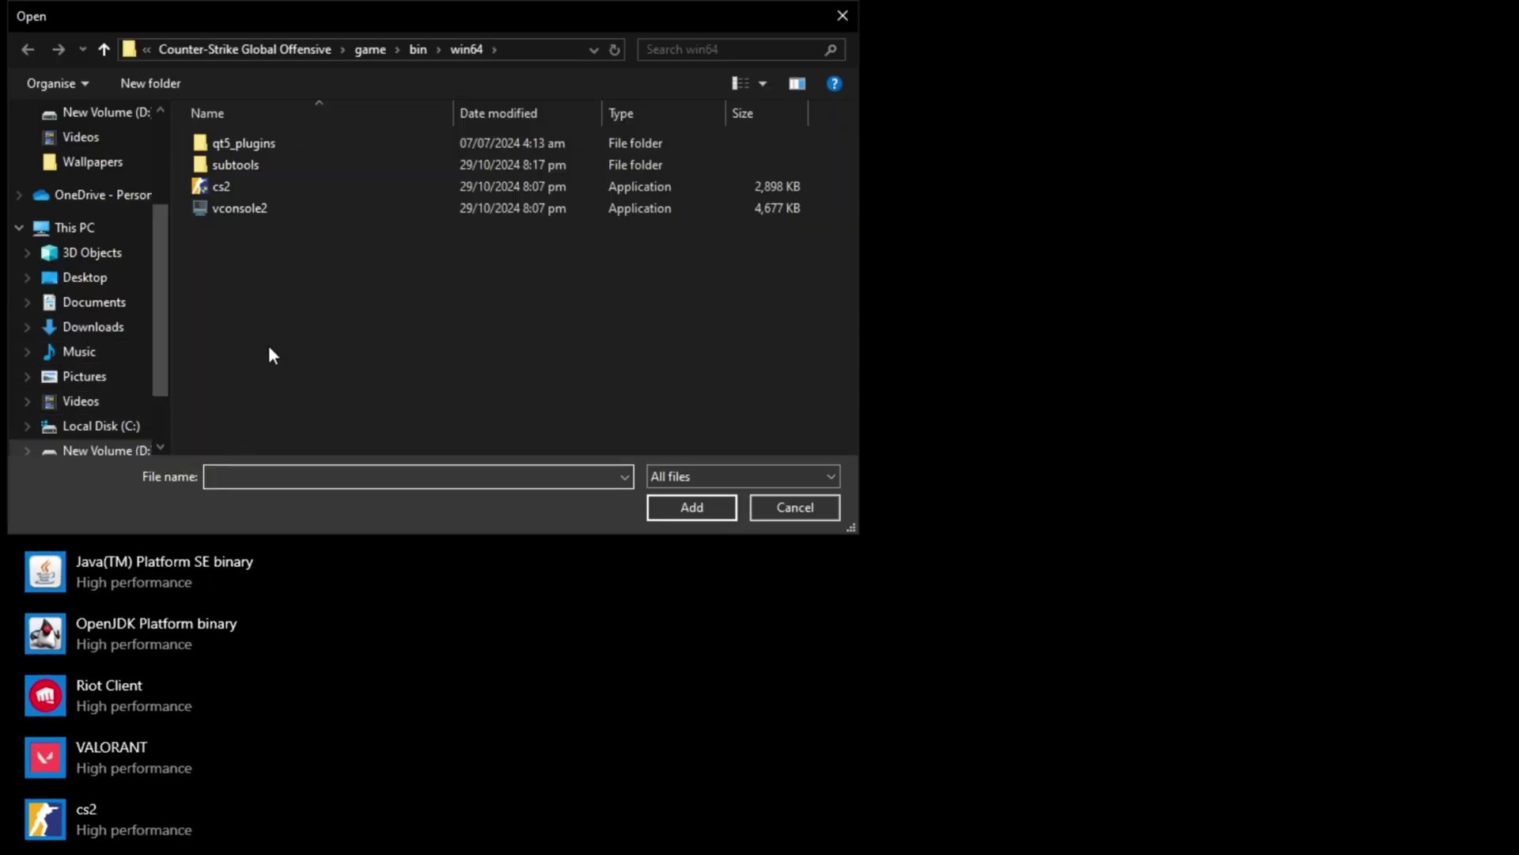
click(117, 452)
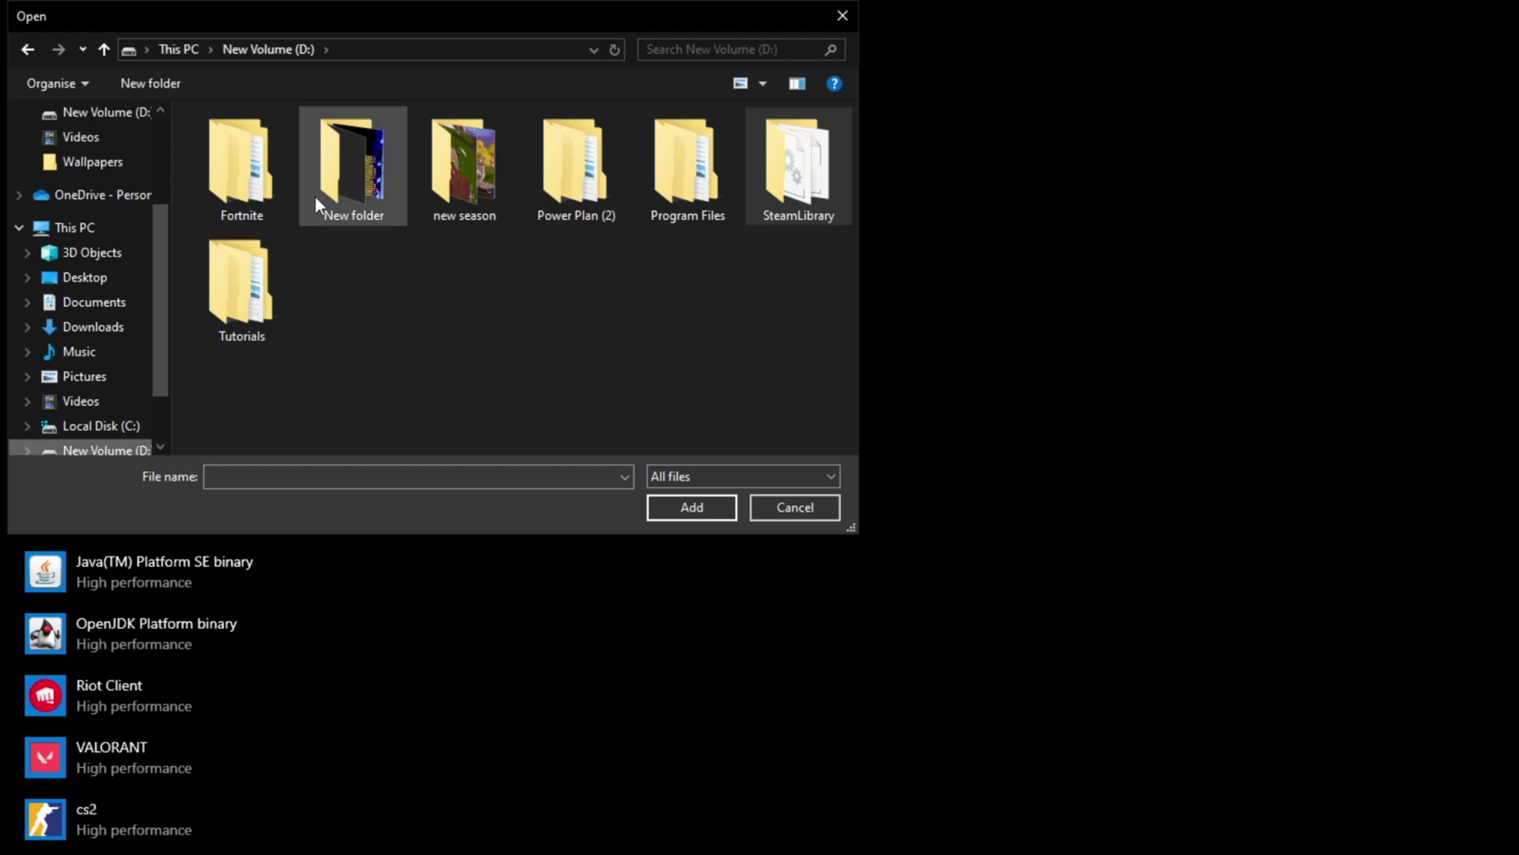
double_click(255, 178)
double_click(284, 151)
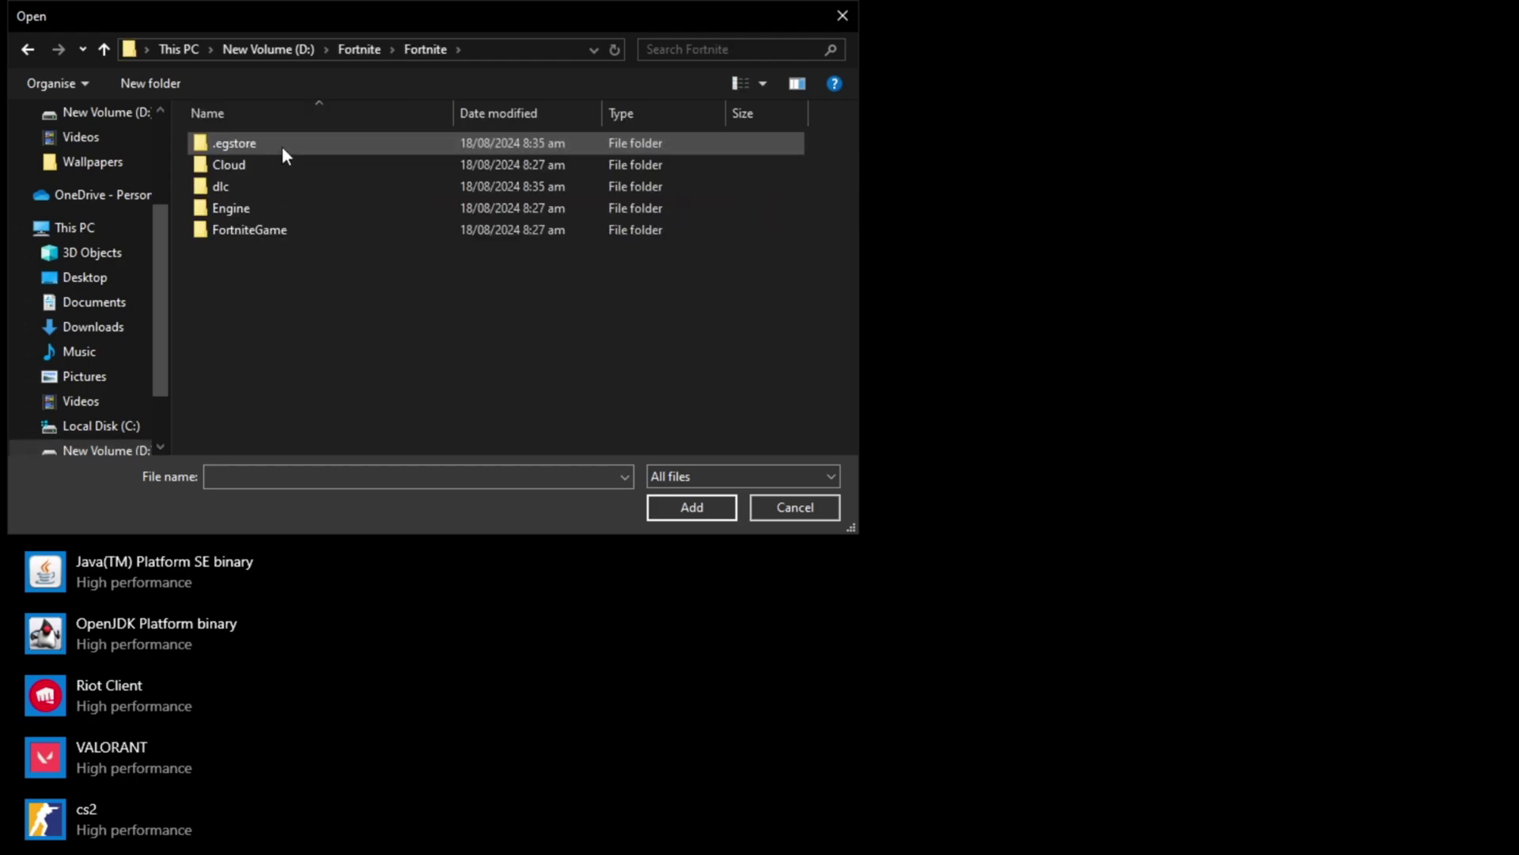
click(311, 230)
double_click(310, 231)
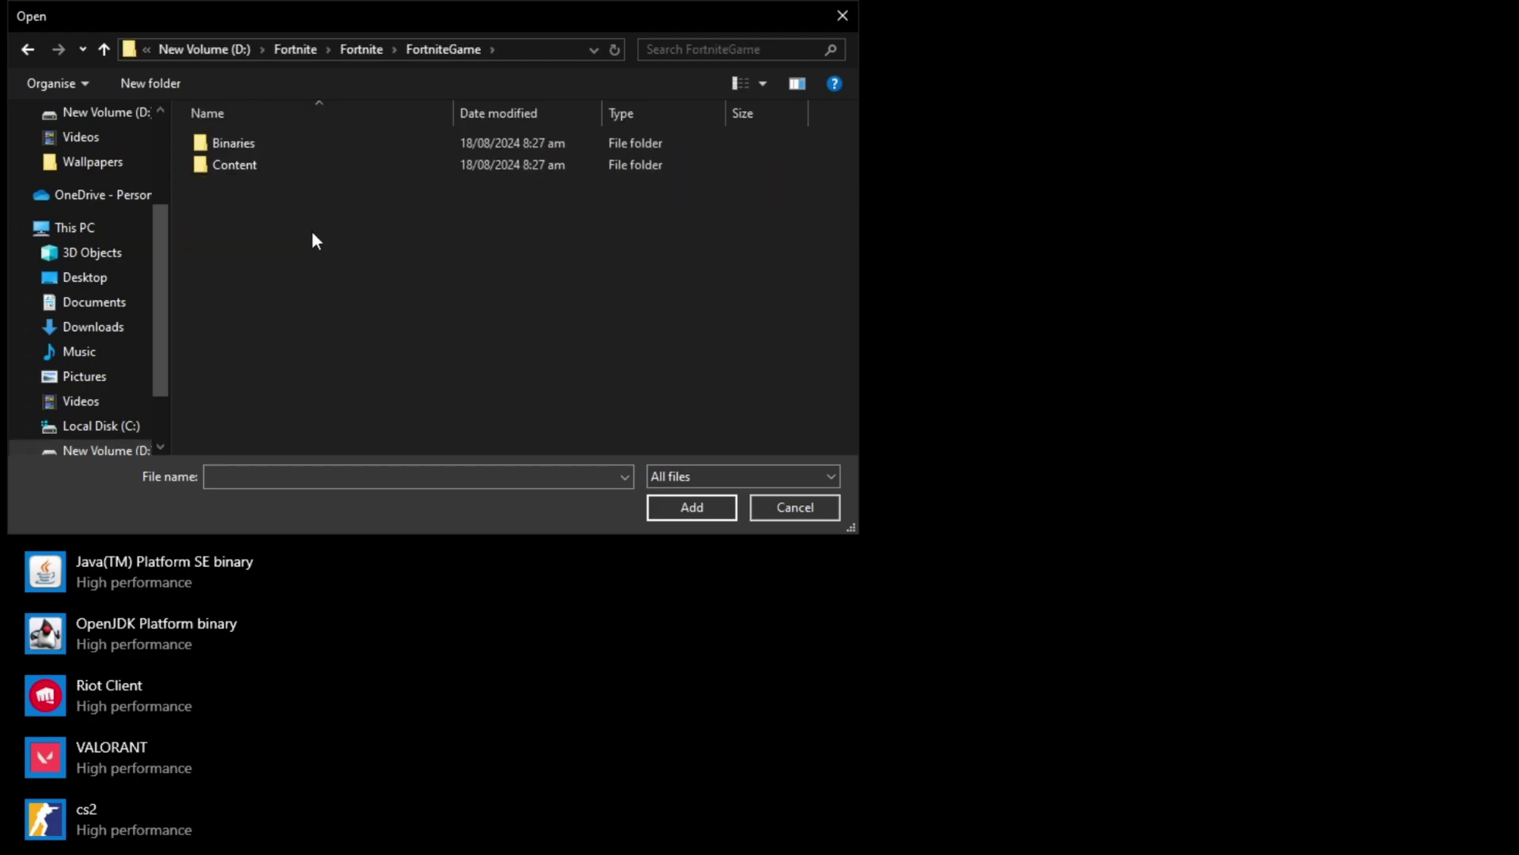
double_click(292, 144)
click(257, 163)
double_click(257, 164)
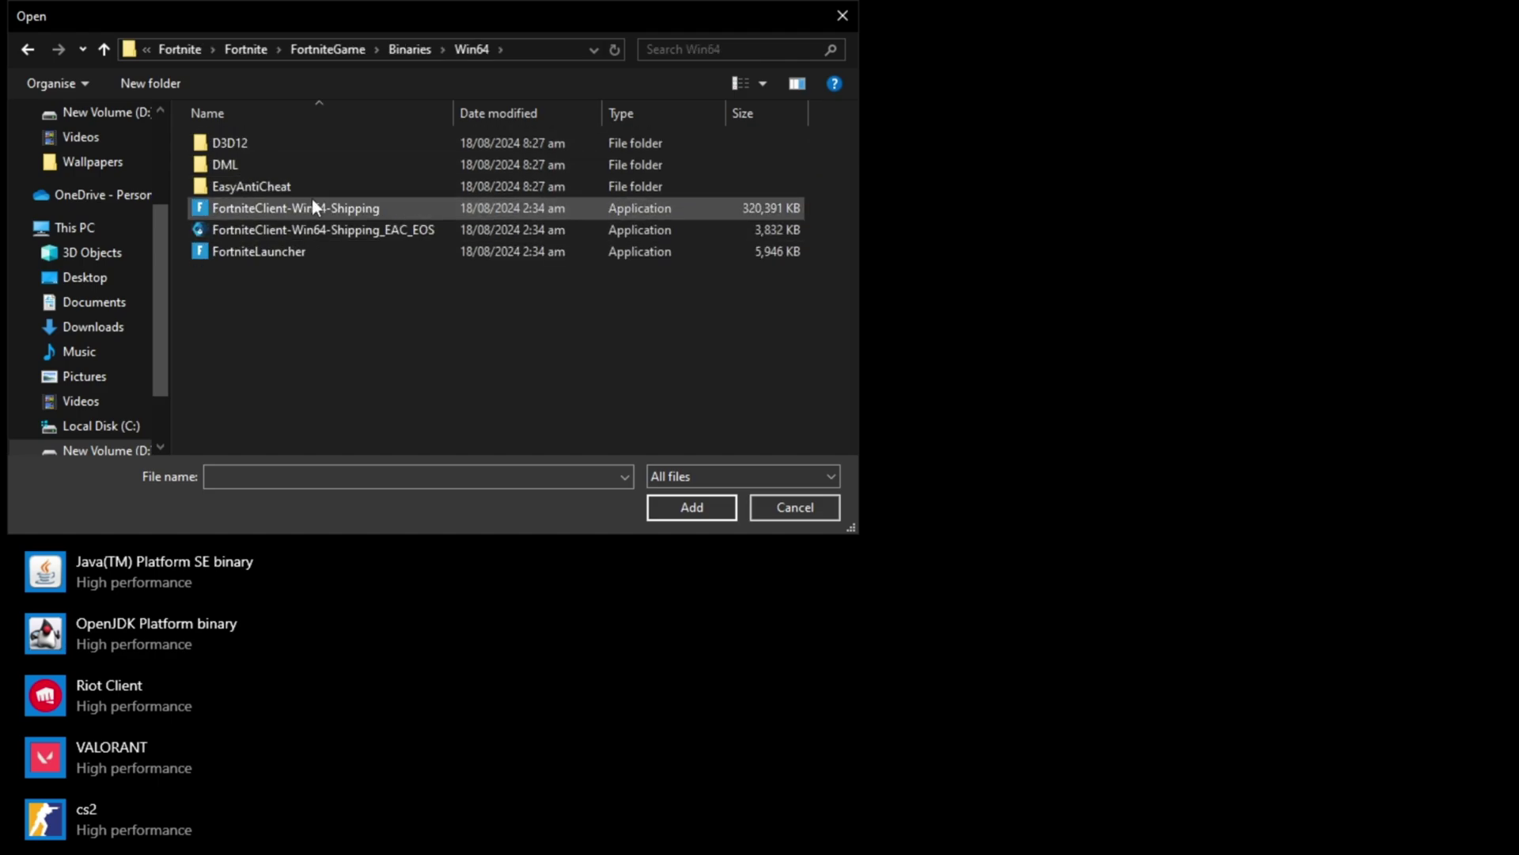
click(395, 207)
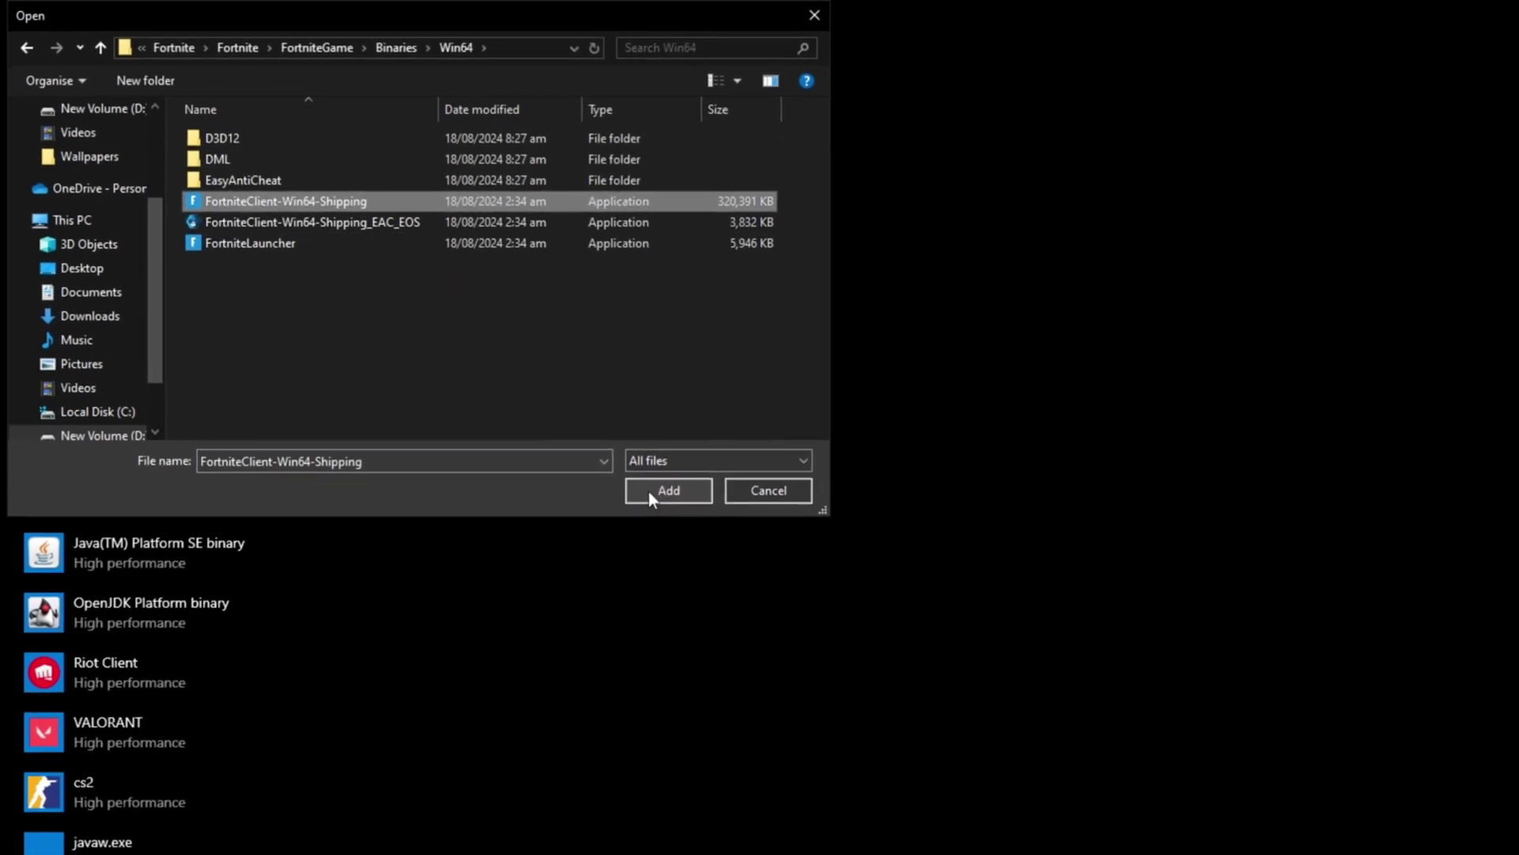
click(596, 438)
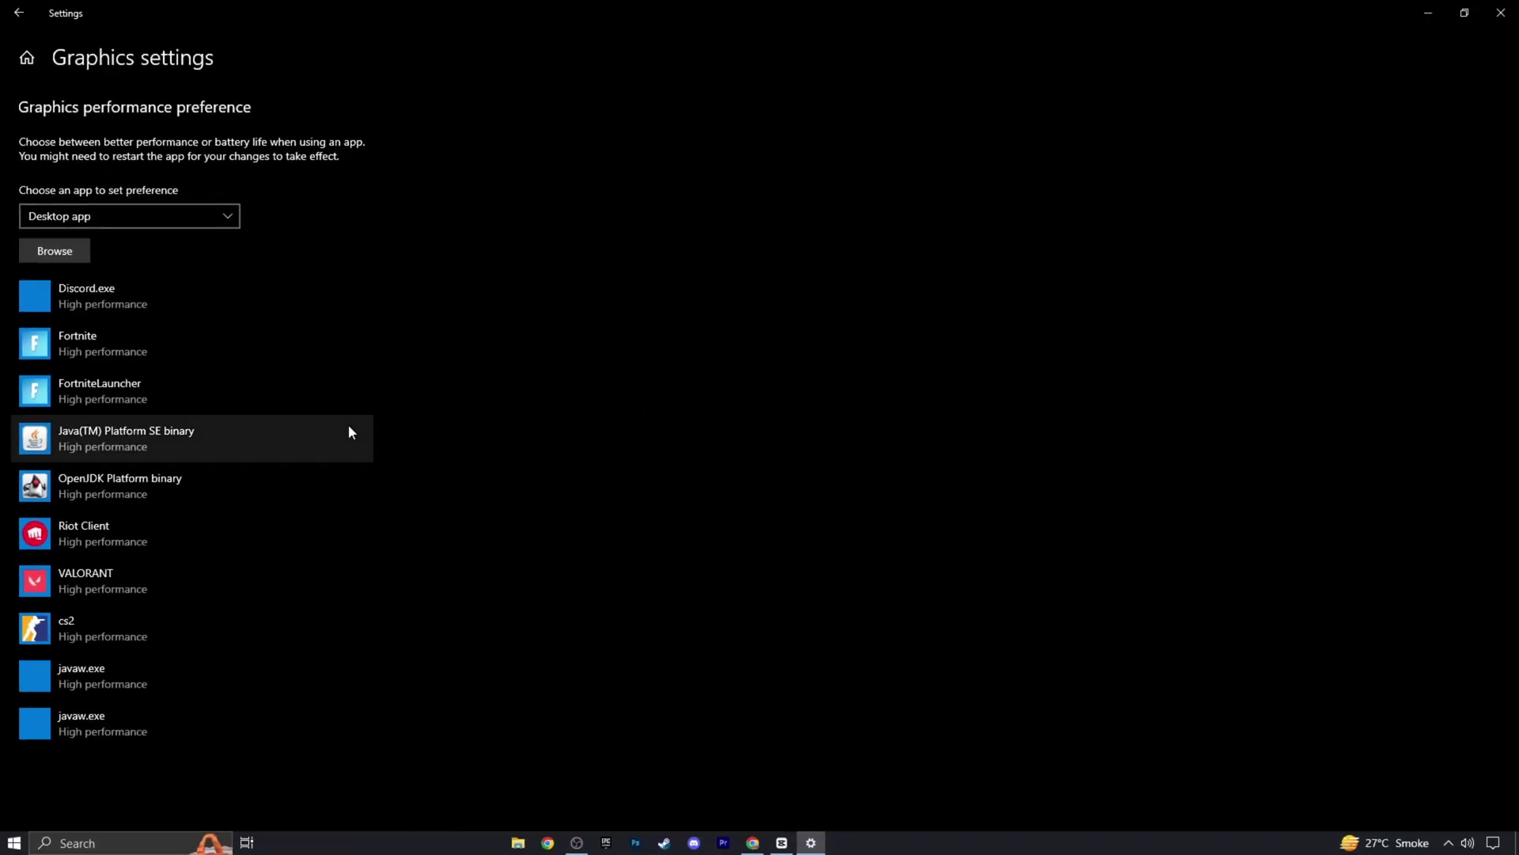
Step: Check that Fortnite and FortniteLauncher are both set to High performance, leaving them unchanged
click(127, 349)
click(237, 422)
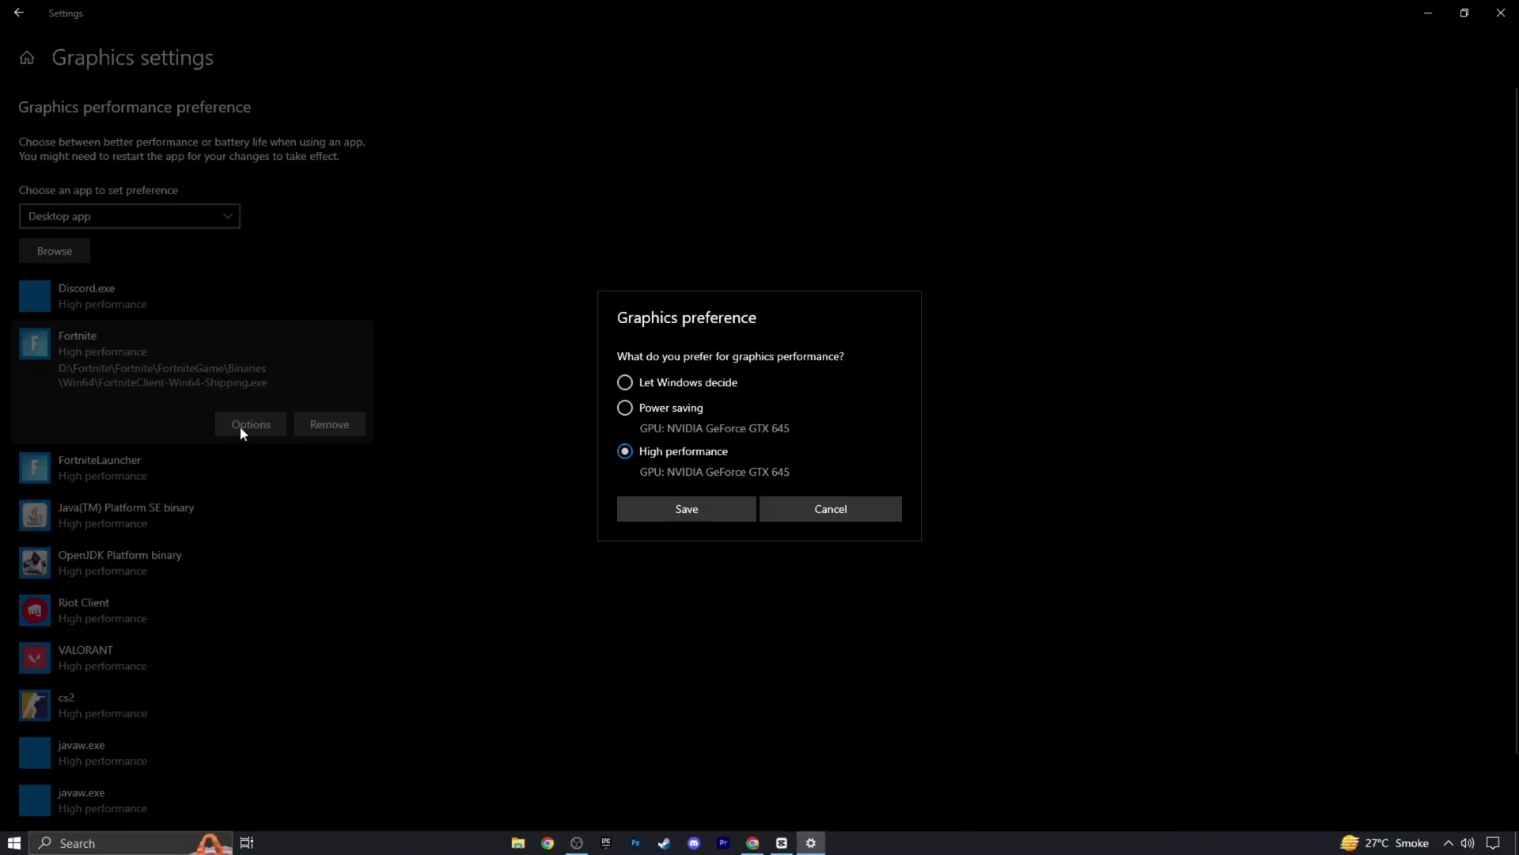
click(828, 516)
click(140, 472)
click(252, 471)
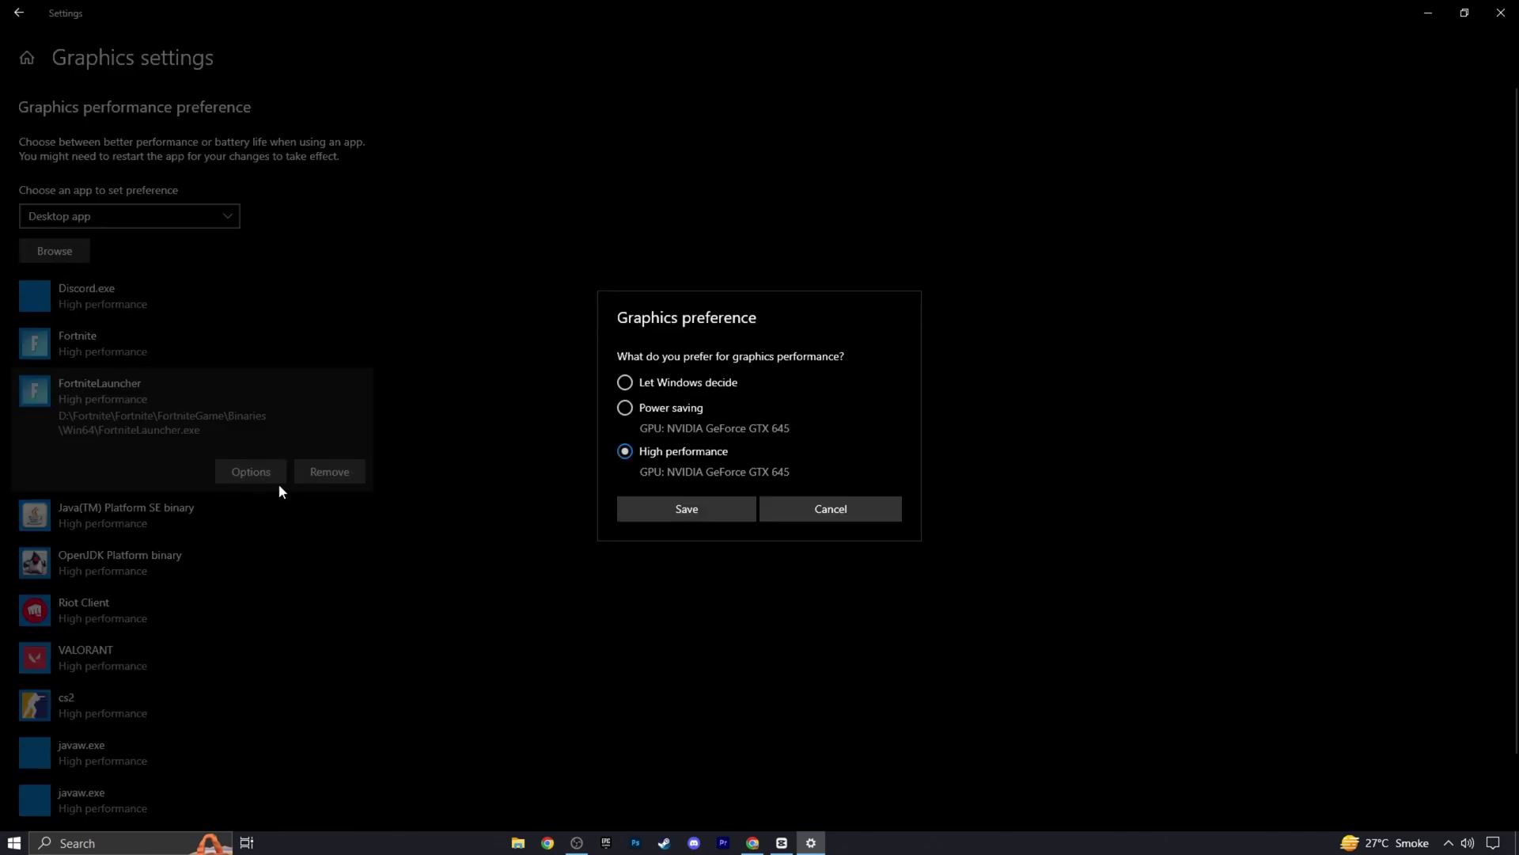
click(825, 513)
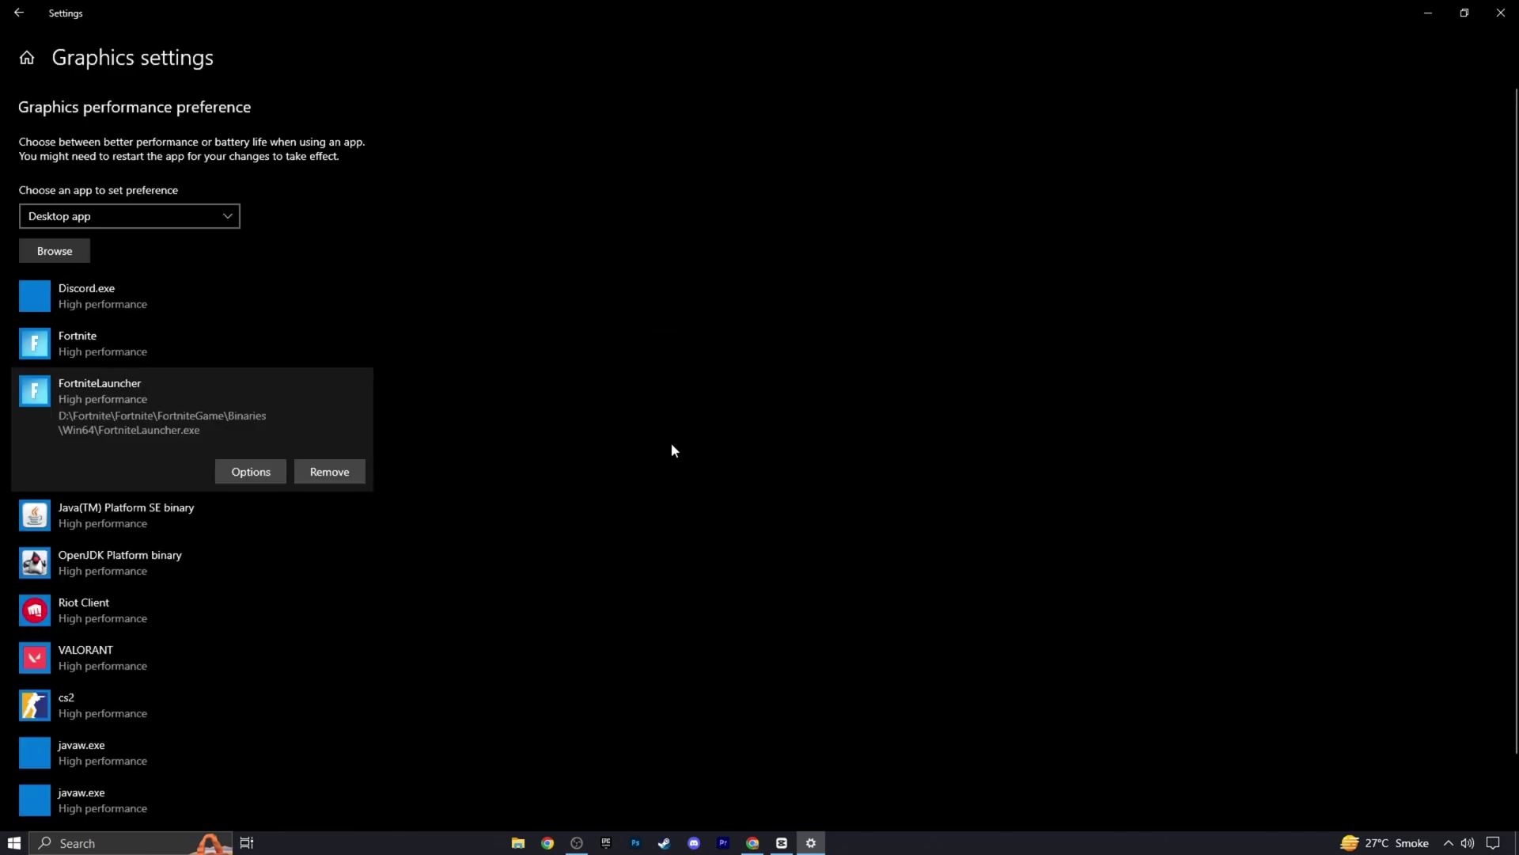
Step: Close Settings and open Task Manager's list of startup apps
key(alt+F4)
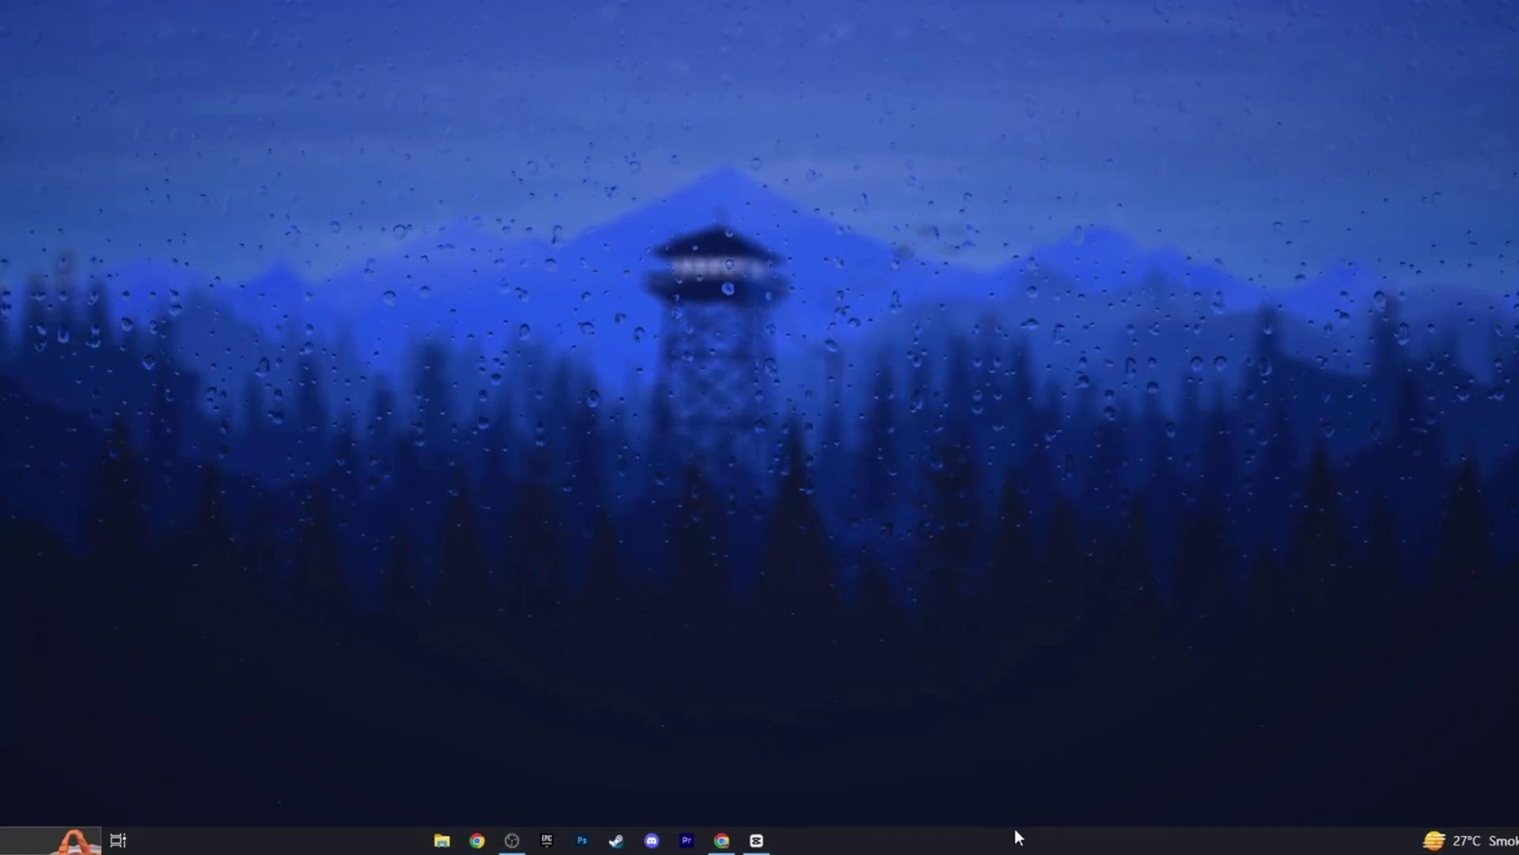
right_click(1018, 836)
click(1068, 732)
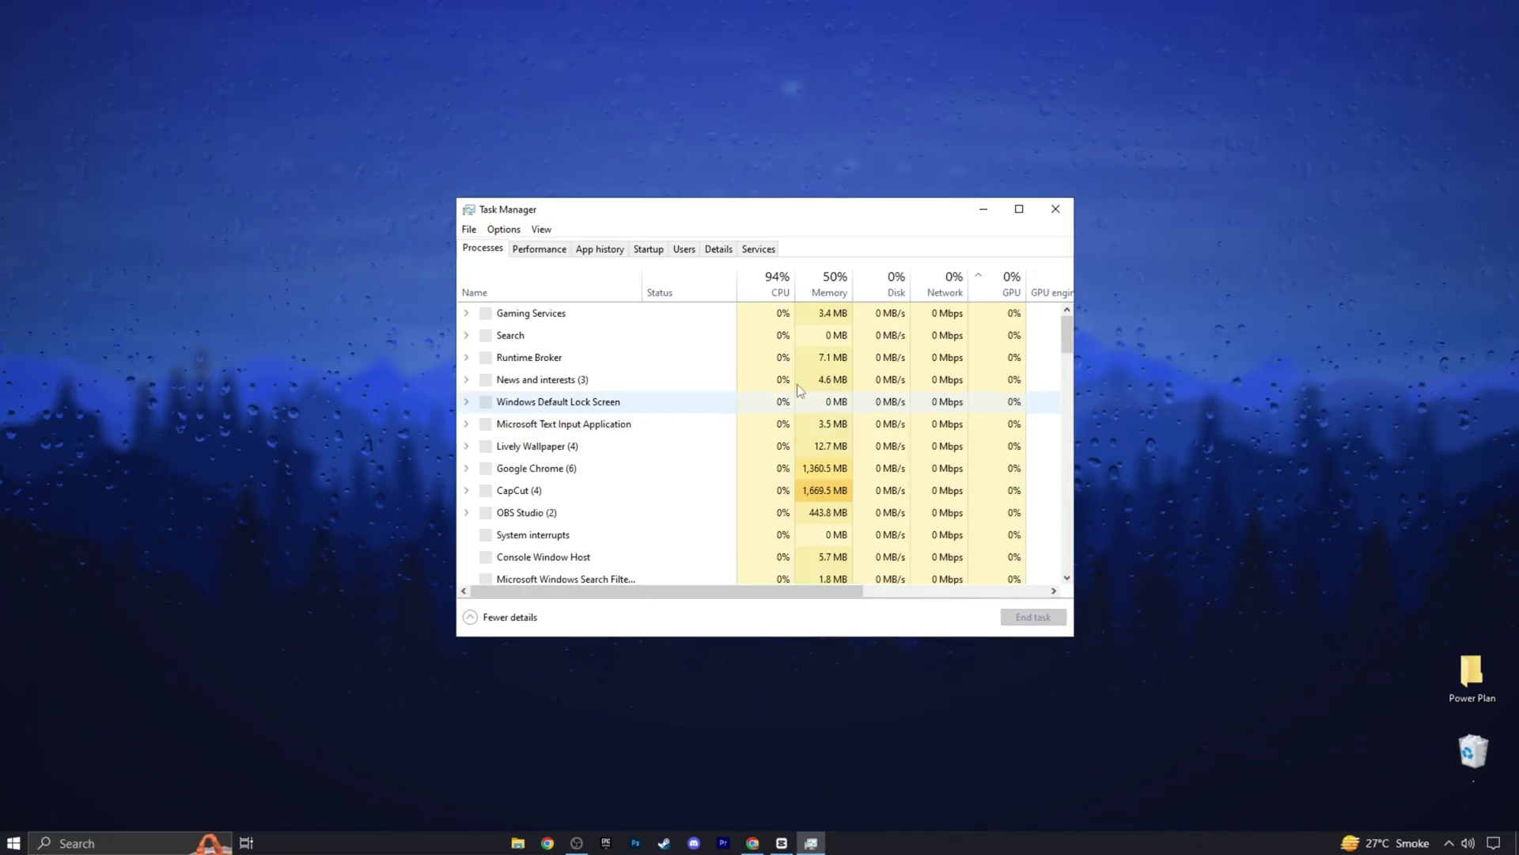
click(649, 249)
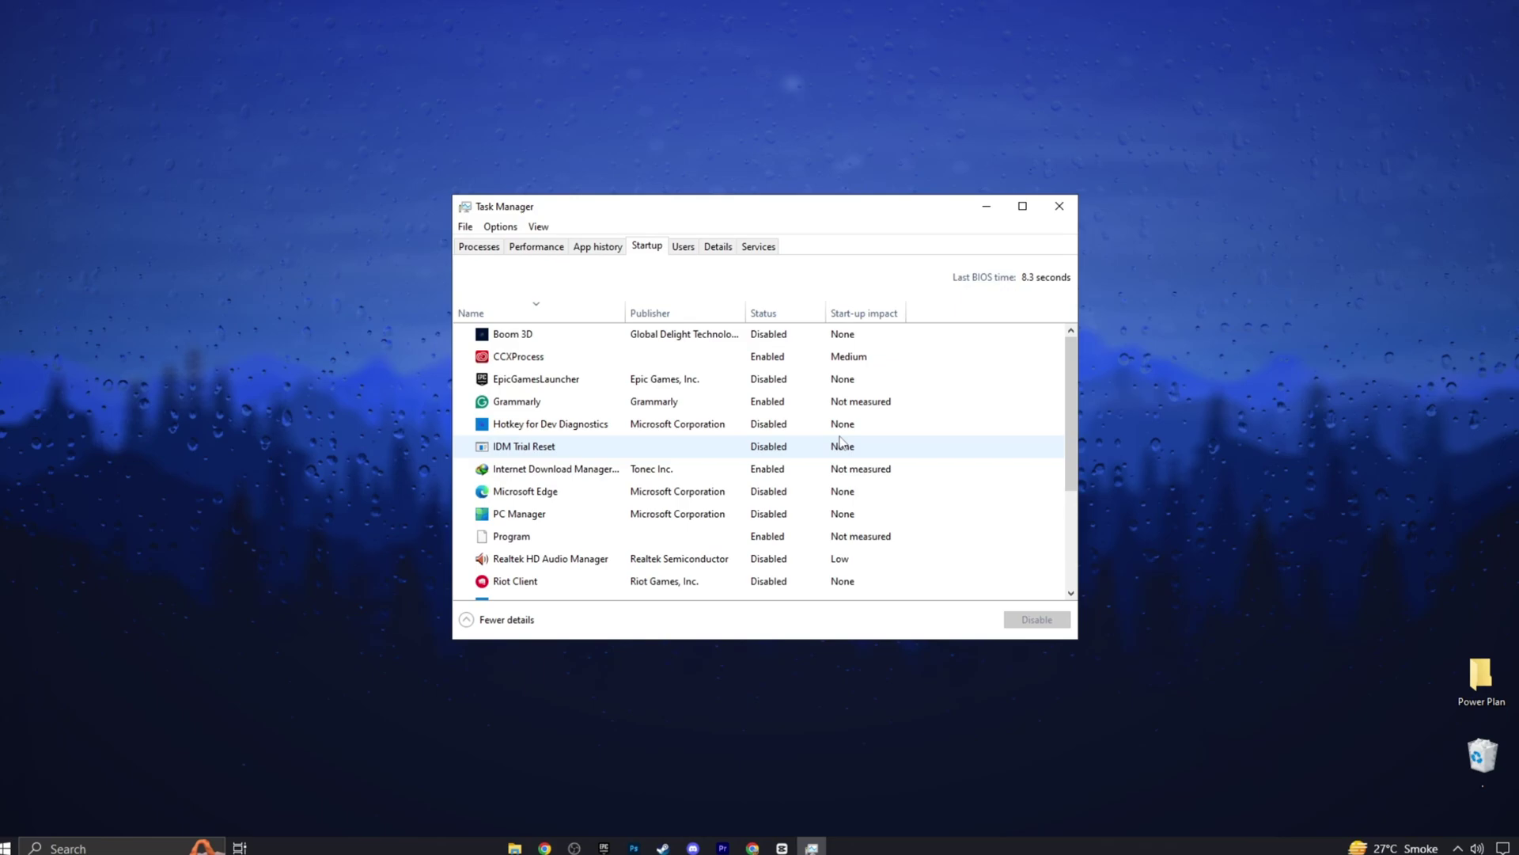
Step: Look through the startup entries and disable Grammarly
drag(1066, 397, 1085, 369)
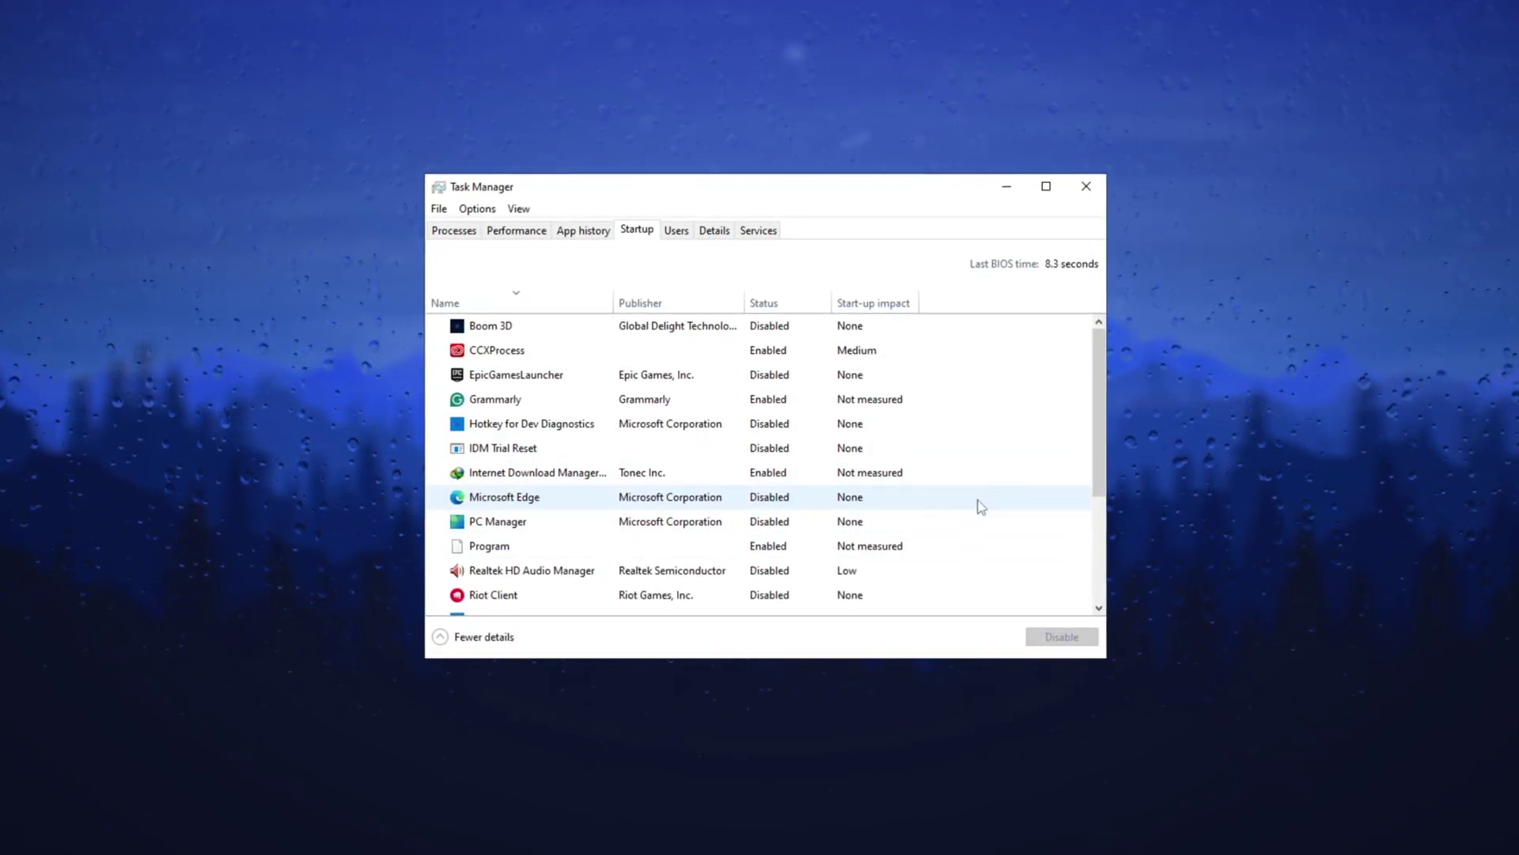
click(988, 505)
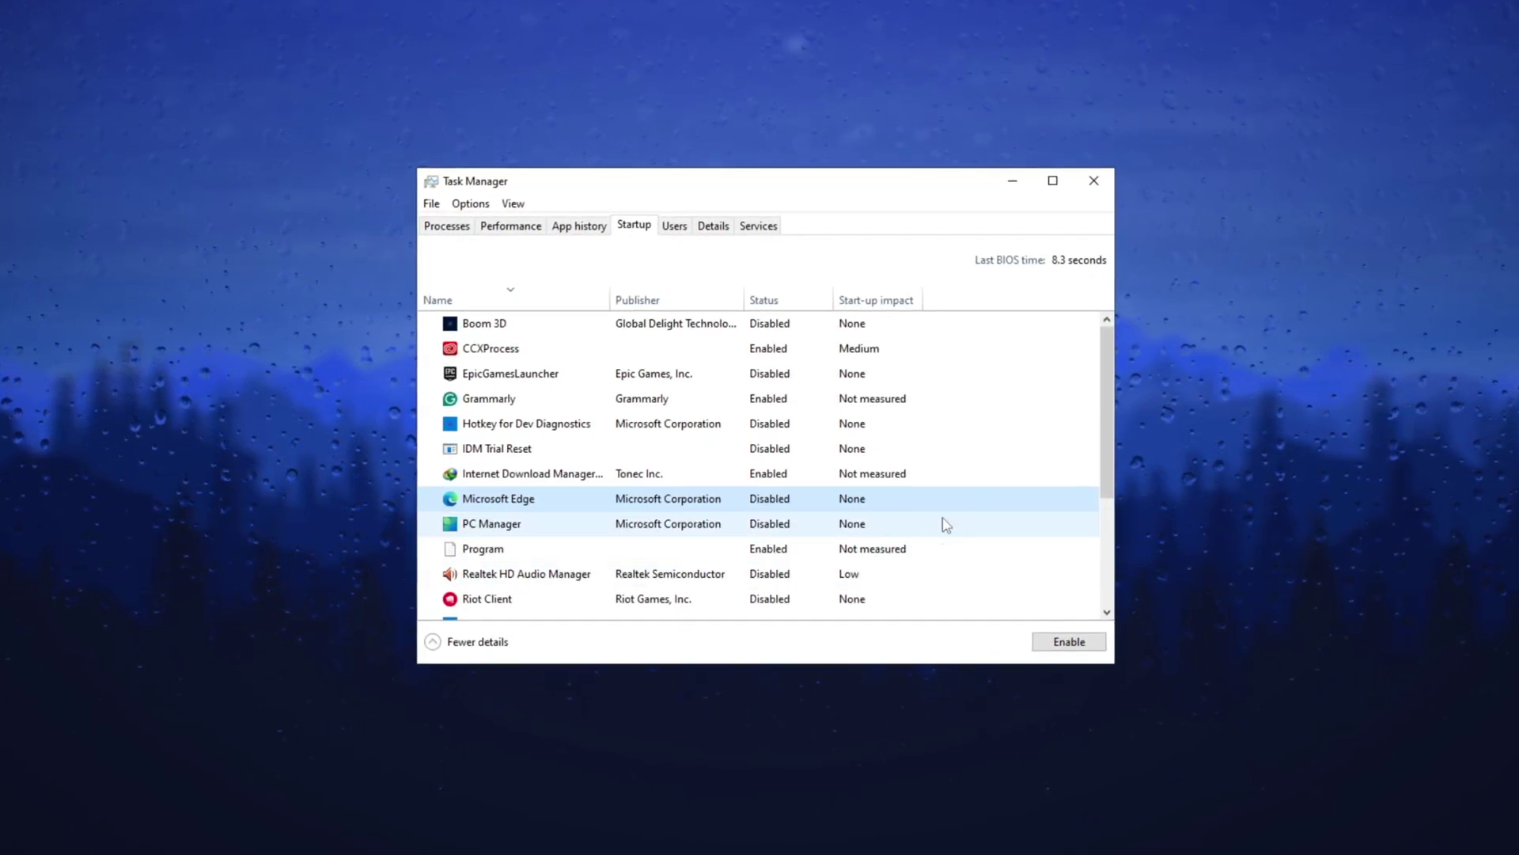
key(Up)
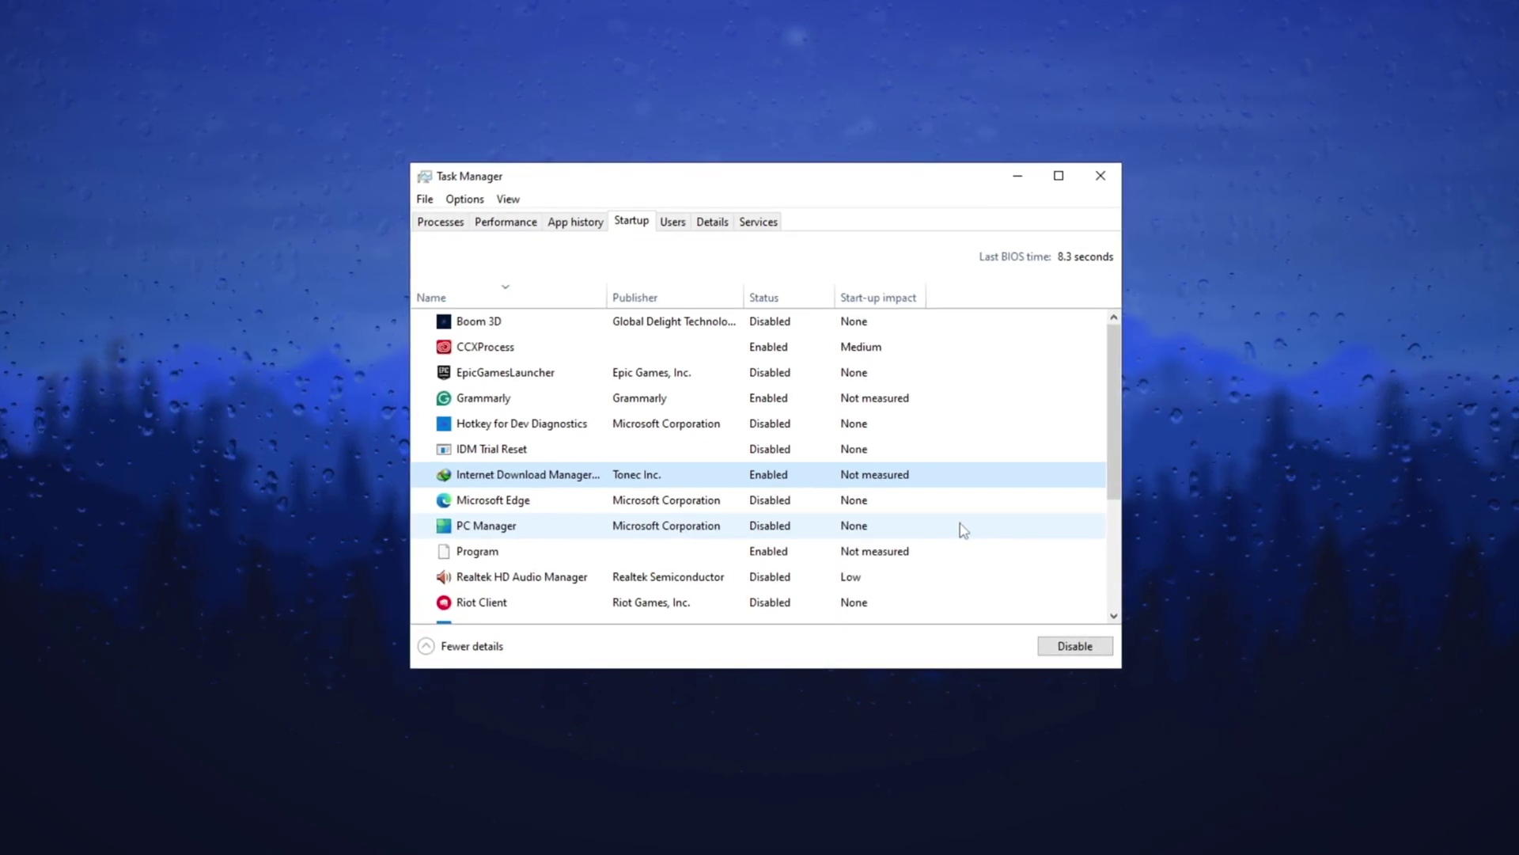
click(963, 530)
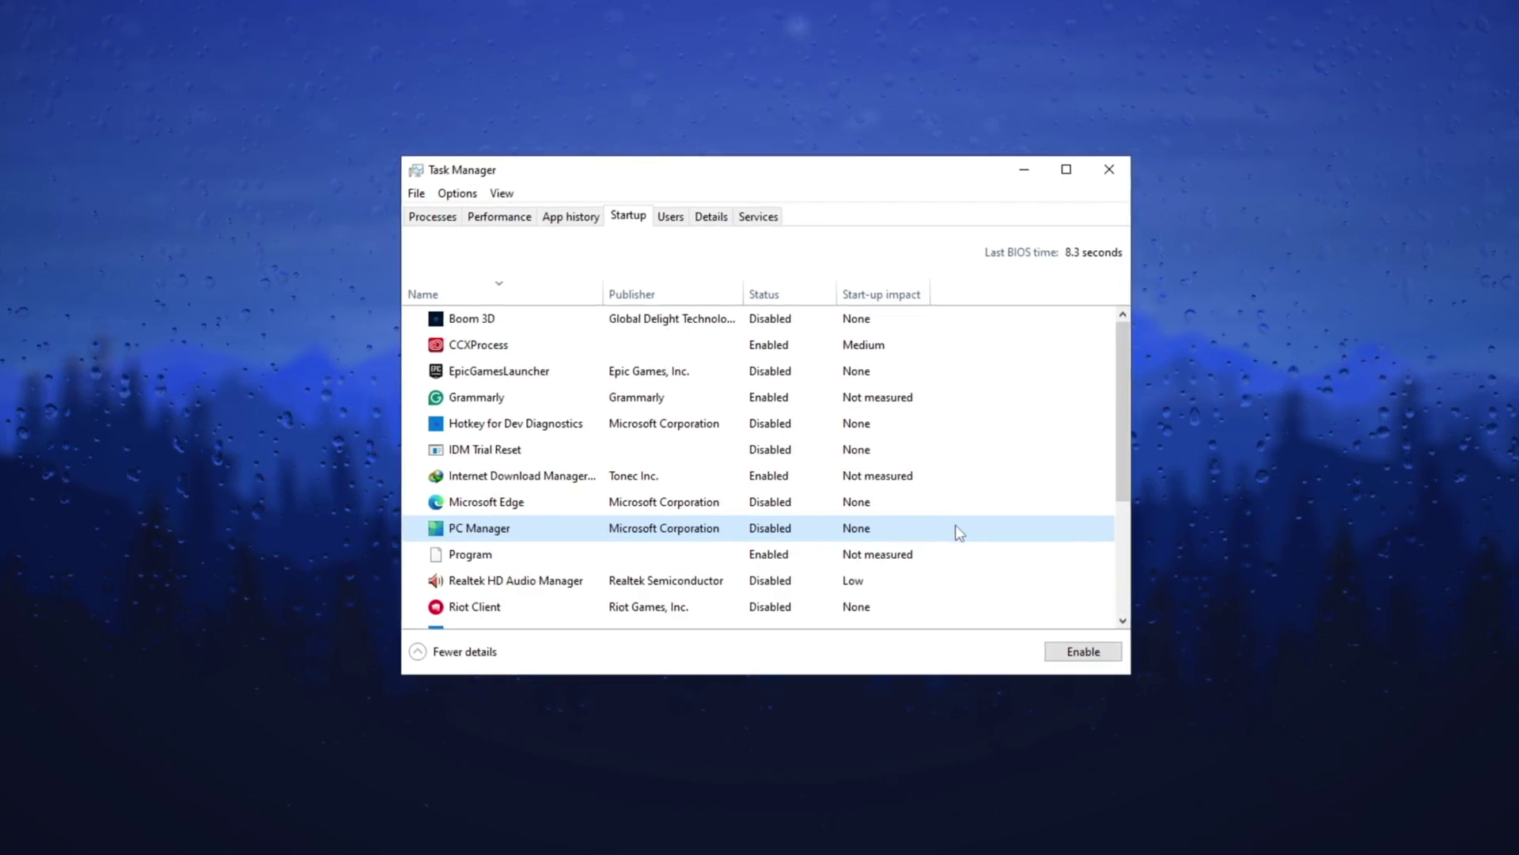
click(766, 402)
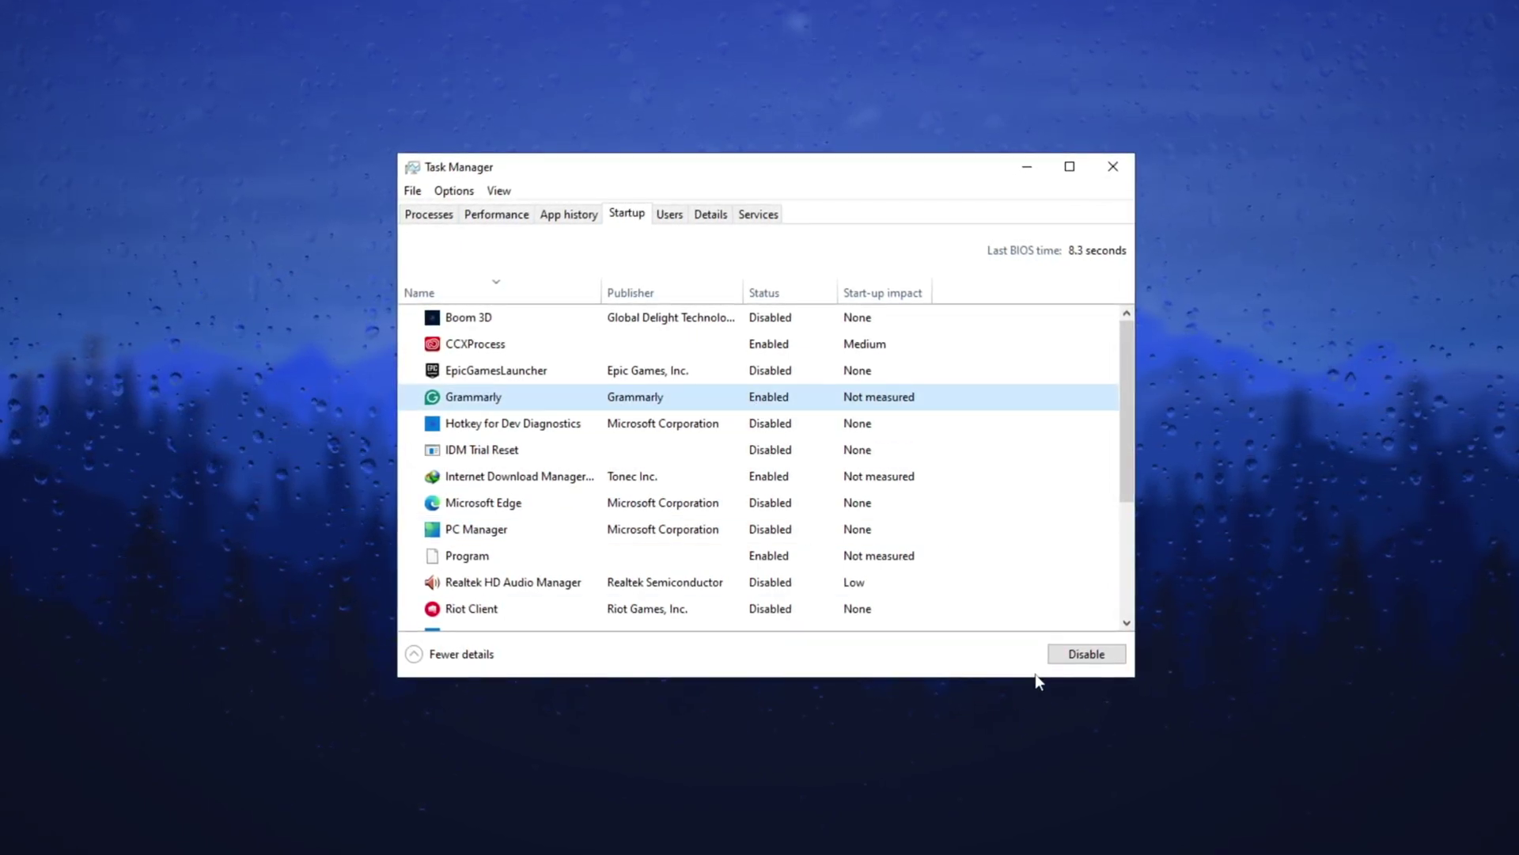
click(1084, 655)
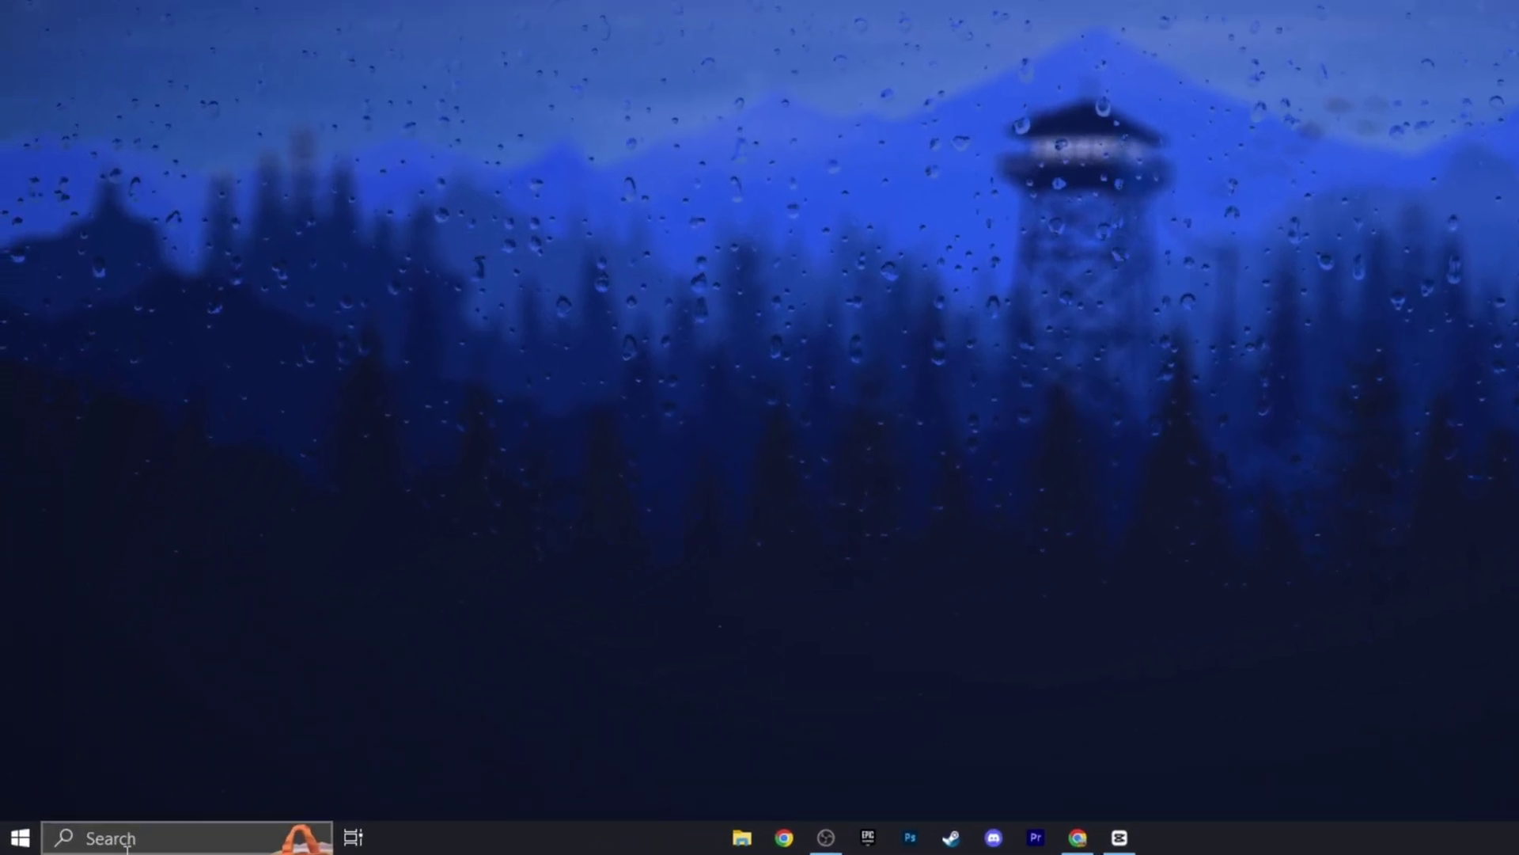
Step: Open Device Manager via a 'de' search and center its window
key(super)
text(de)
click(202, 419)
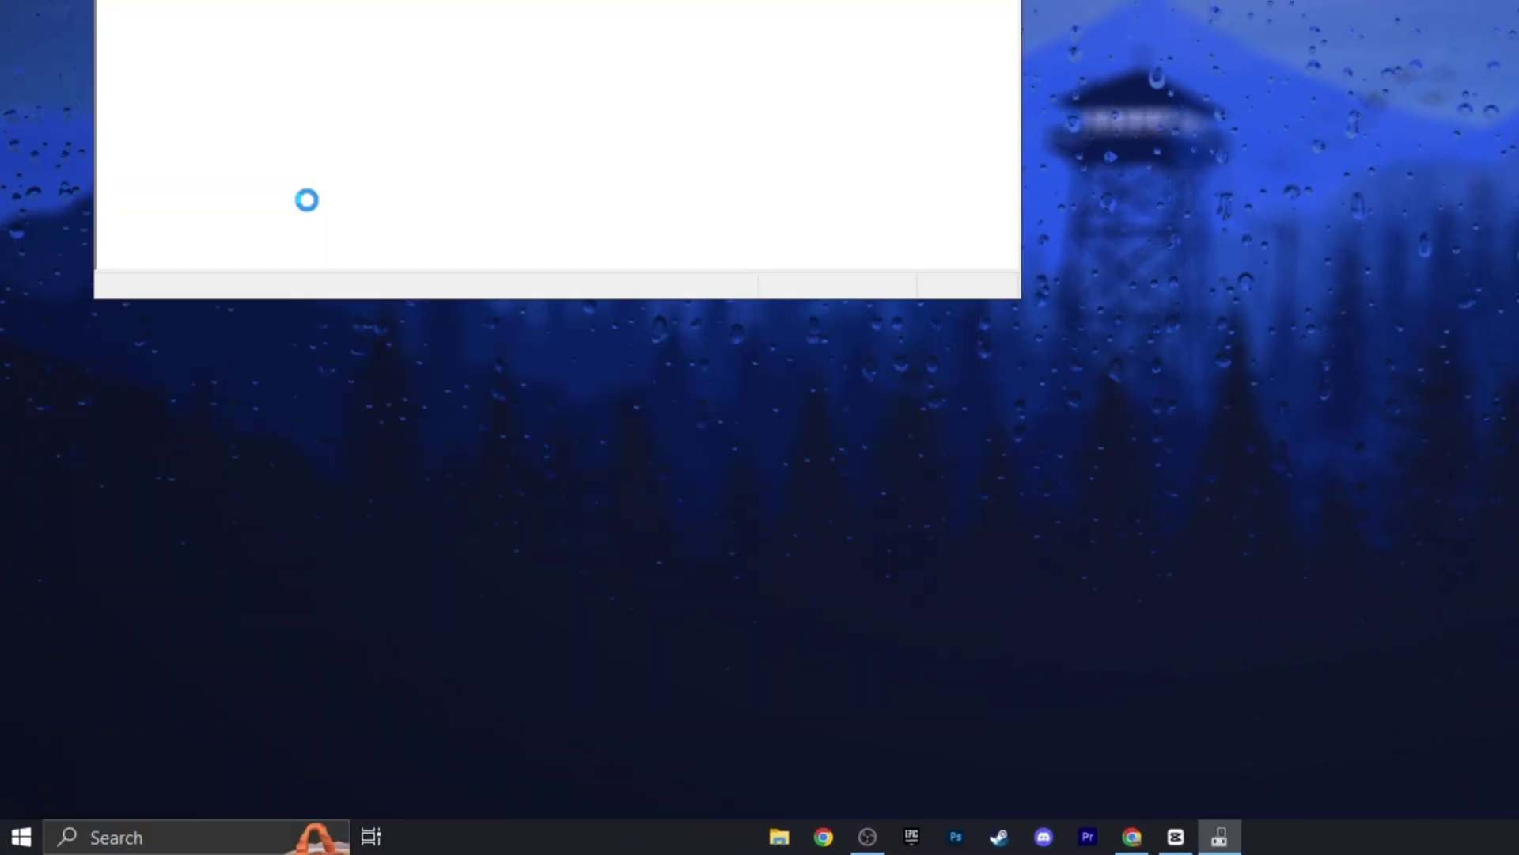
drag(366, 55, 790, 187)
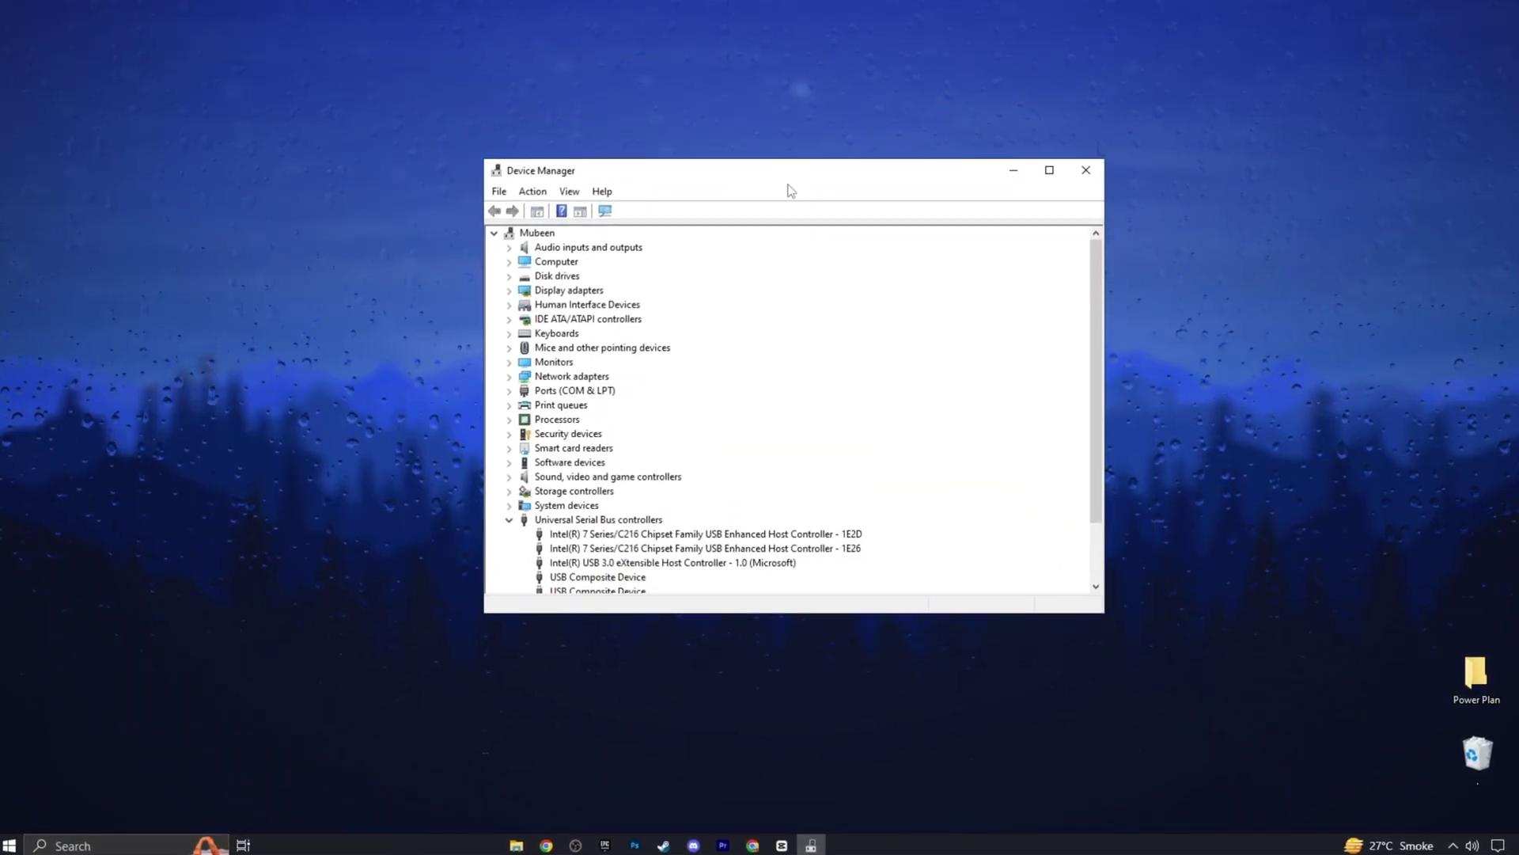
Step: Disable the High Precision Event Timer under System devices and confirm
double_click(554, 508)
click(565, 419)
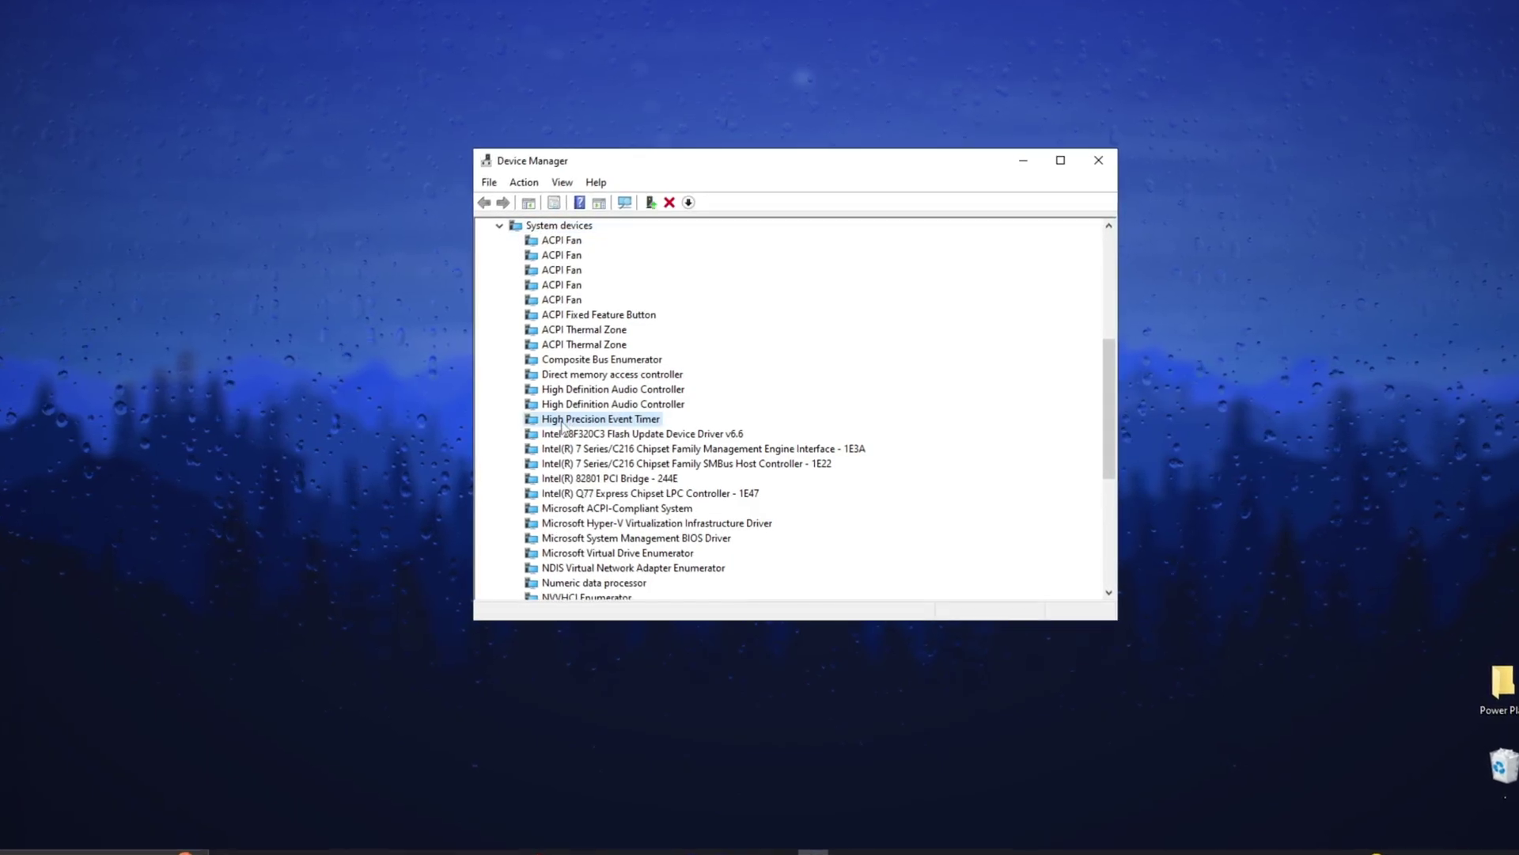
right_click(562, 423)
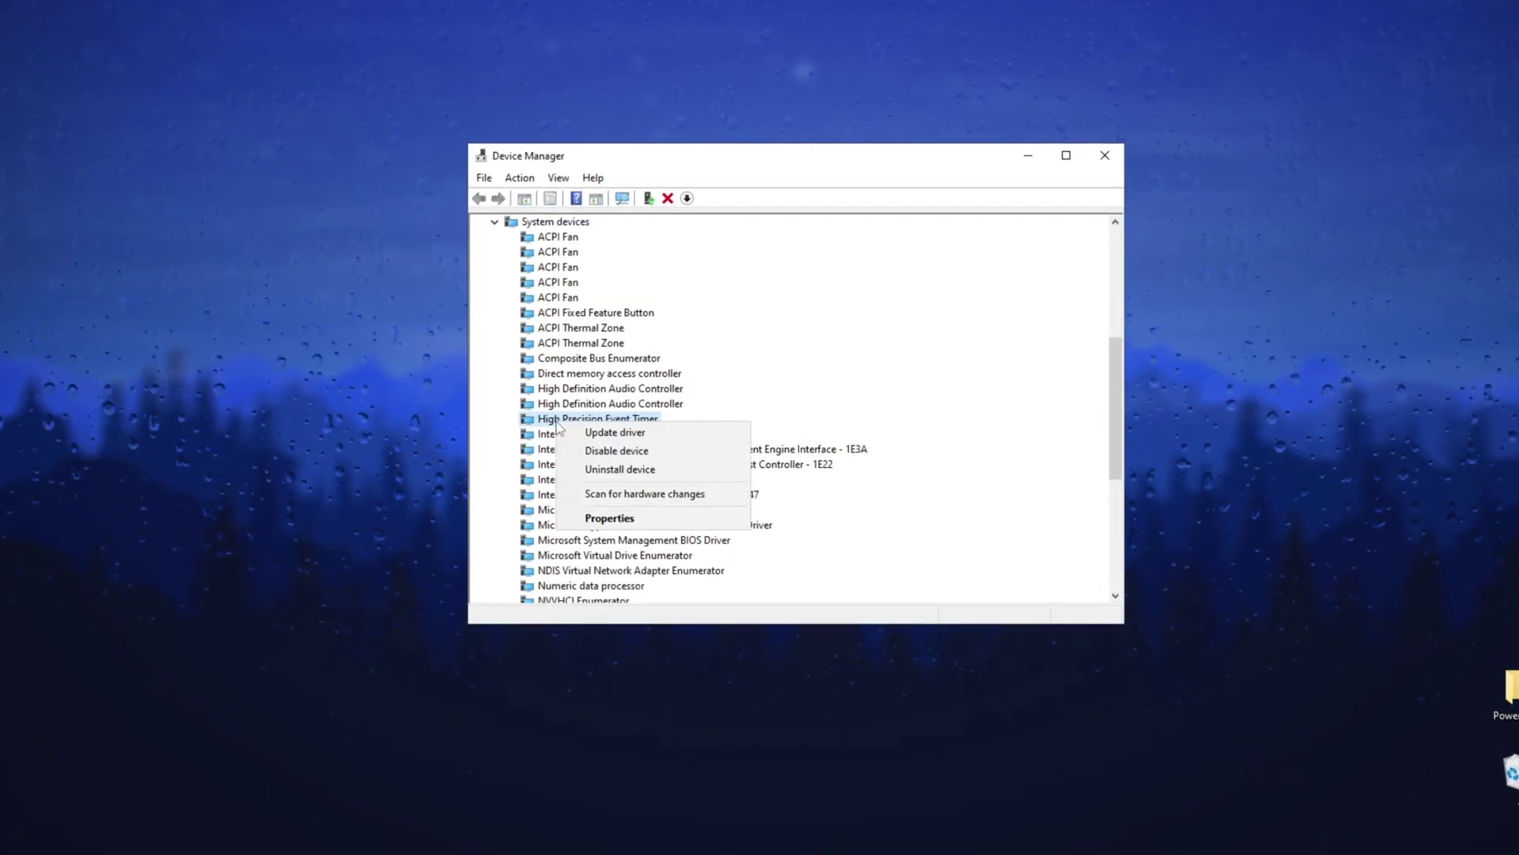
click(616, 450)
click(794, 440)
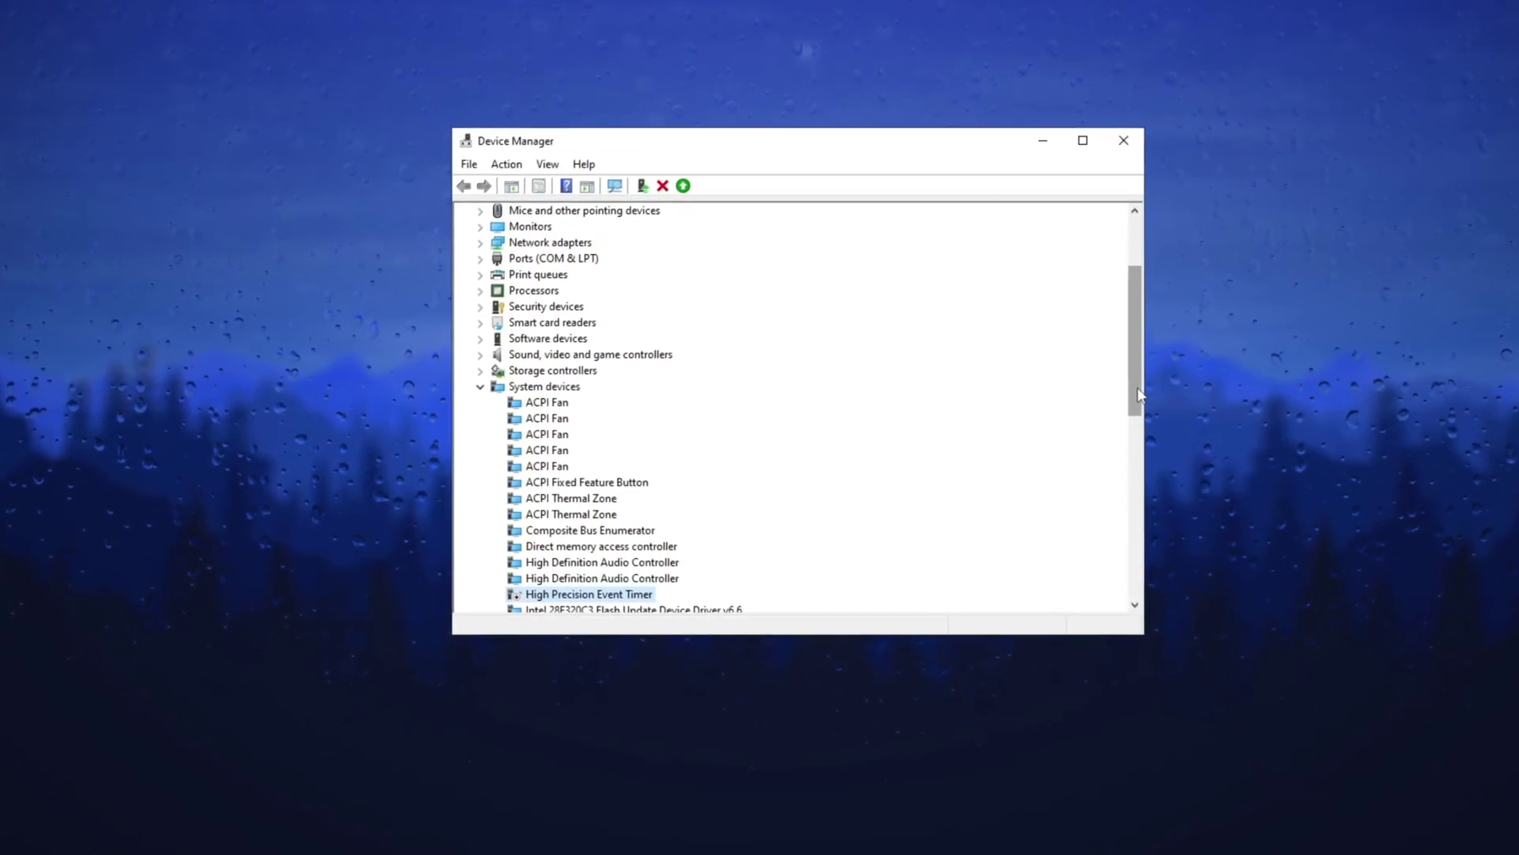
scroll(1138, 394, down, 5)
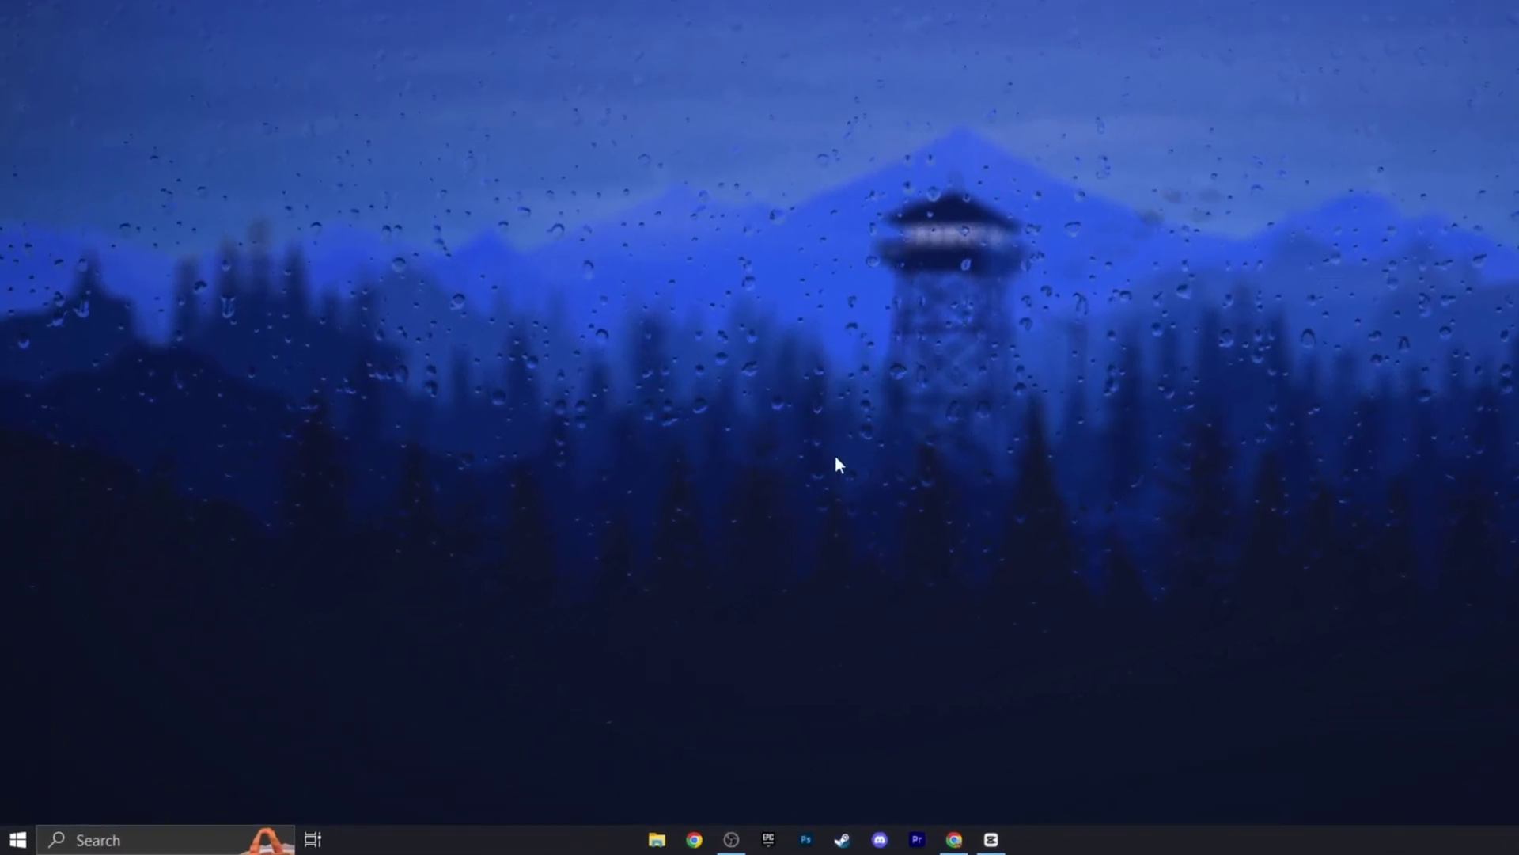
Step: Open System Configuration from a 'system' search and go to its Boot tab
key(super)
text(system)
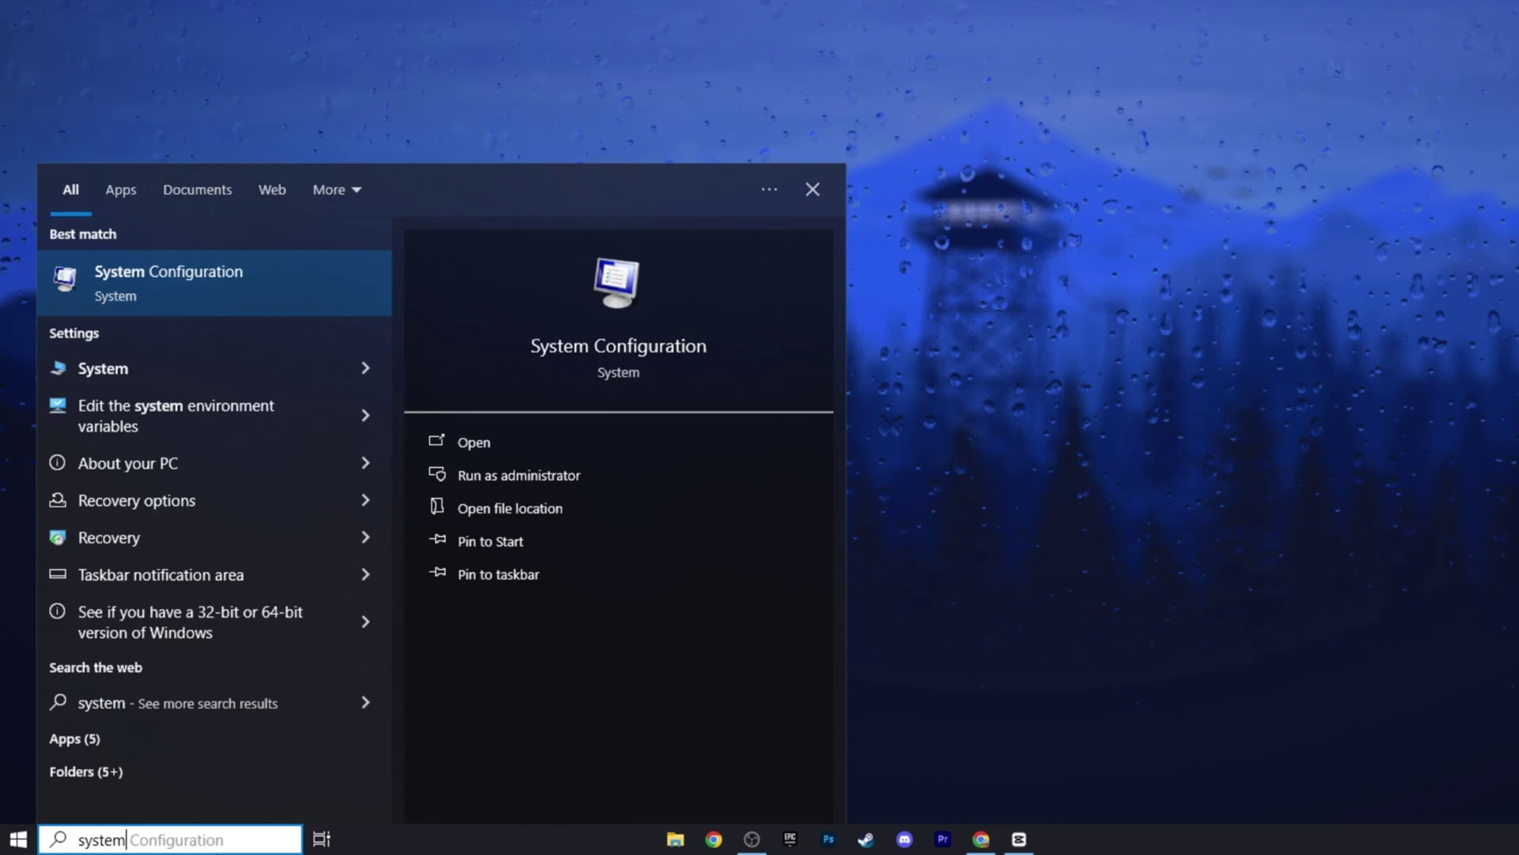
click(159, 283)
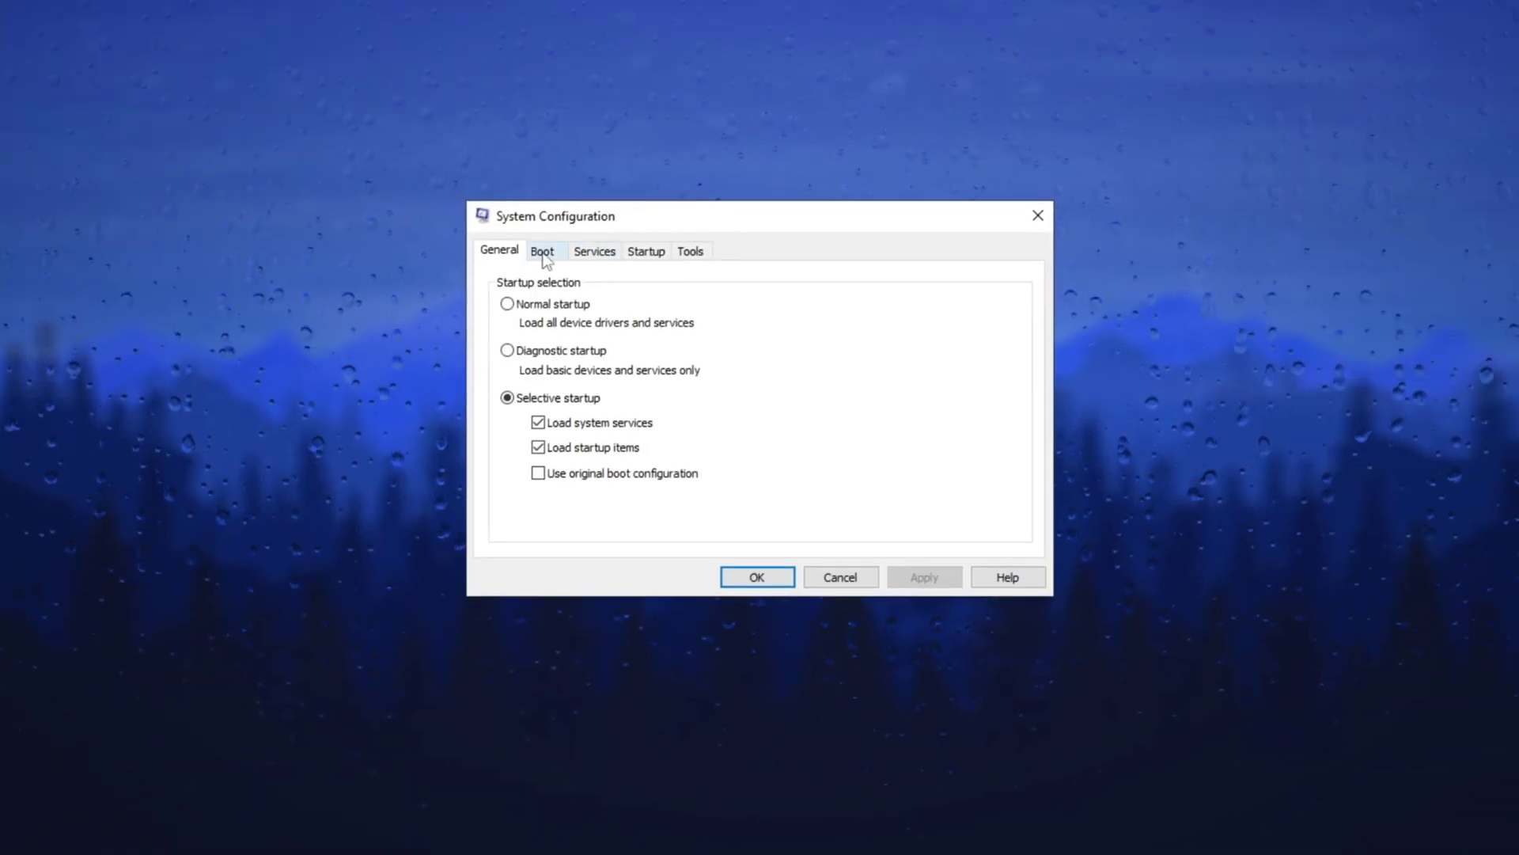
click(545, 257)
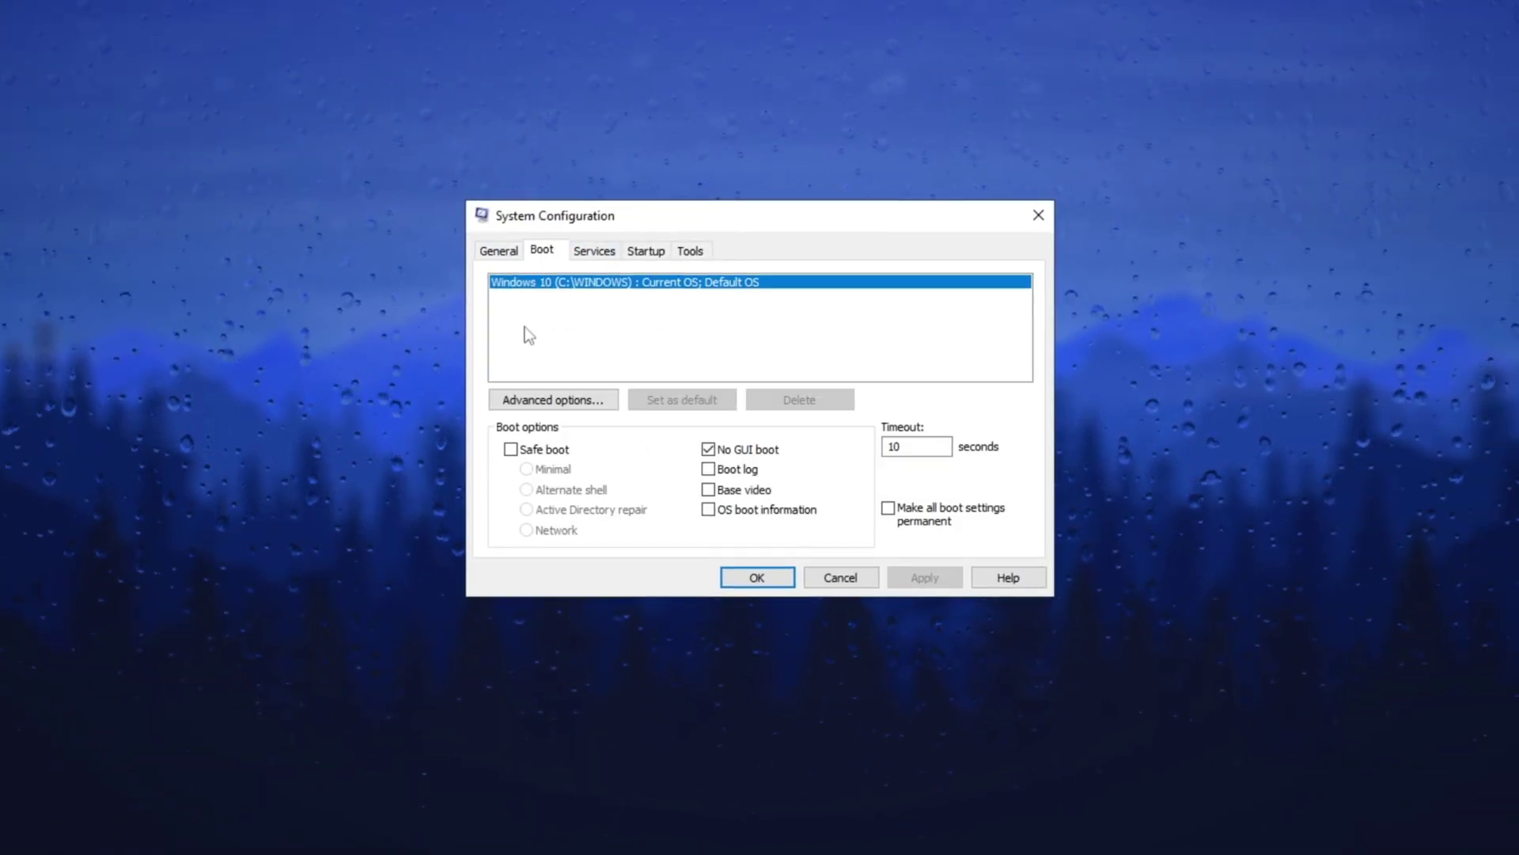
Step: Set the advanced boot options to 8 processors with Debug enabled
click(531, 404)
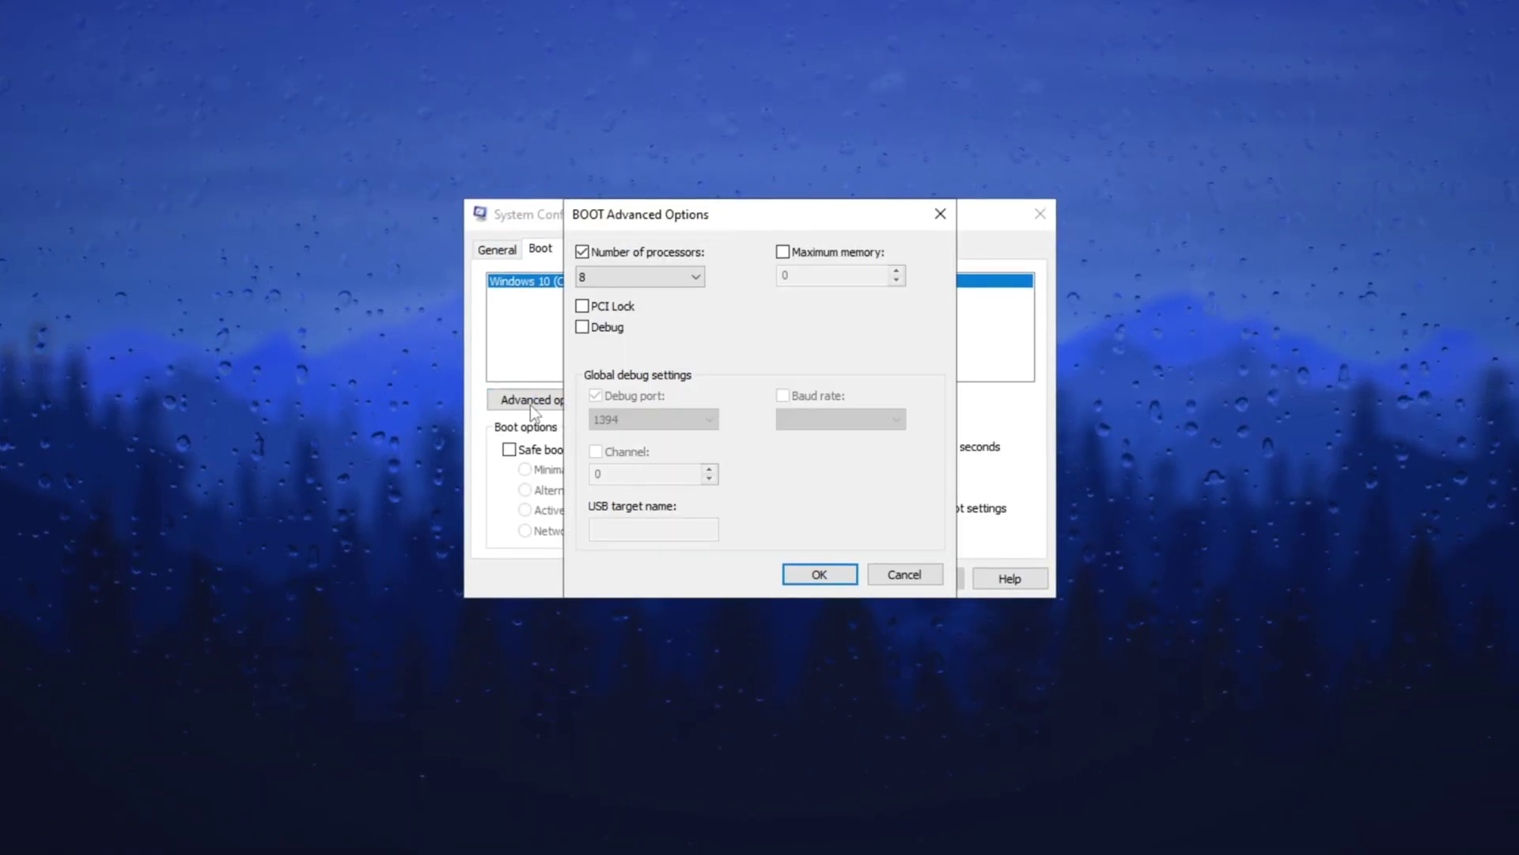
click(679, 277)
click(603, 391)
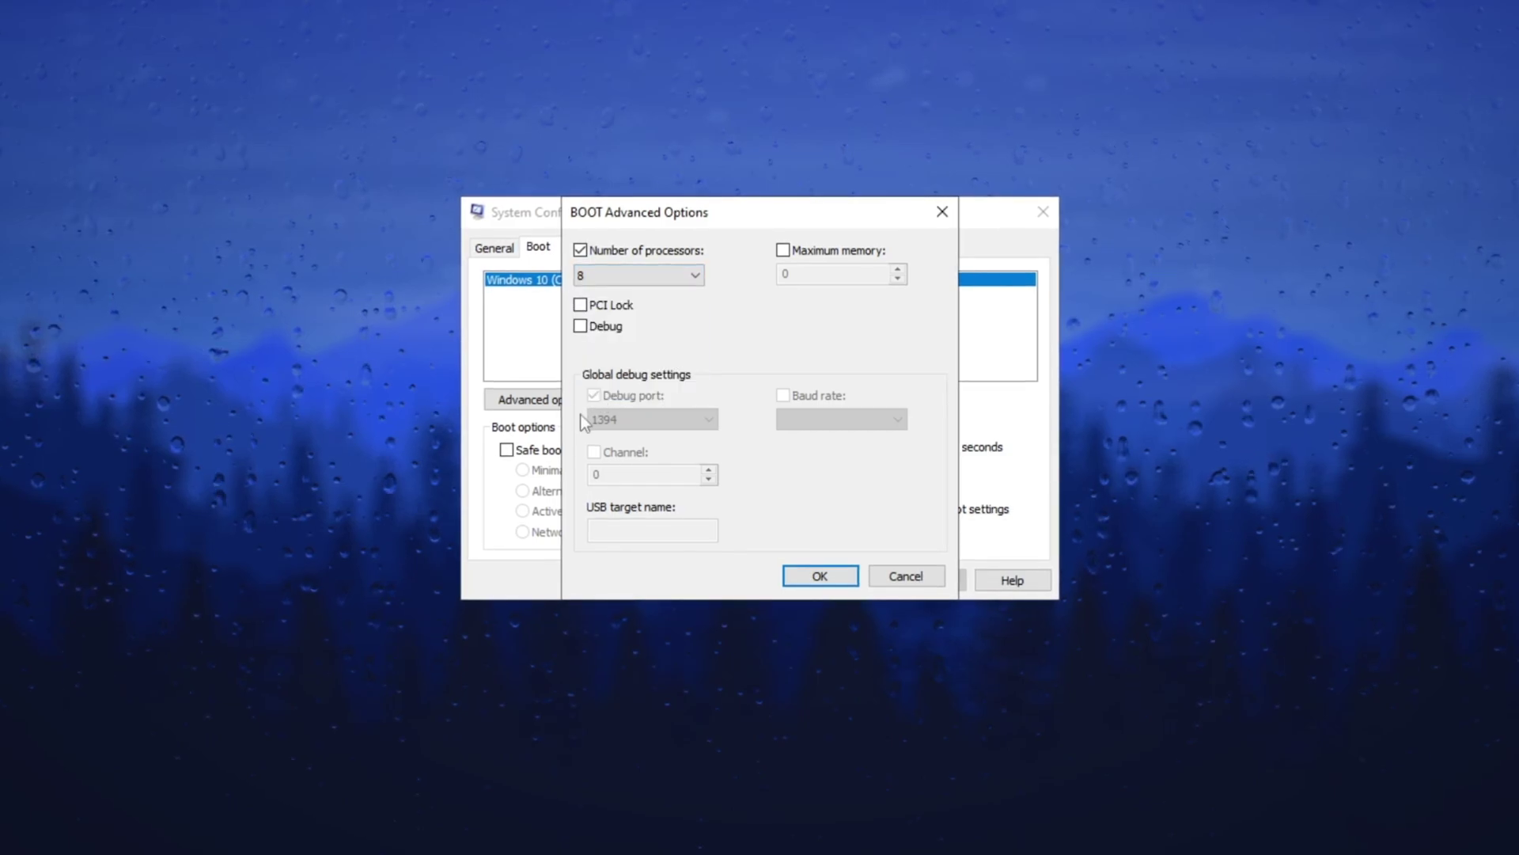
key(alt+d)
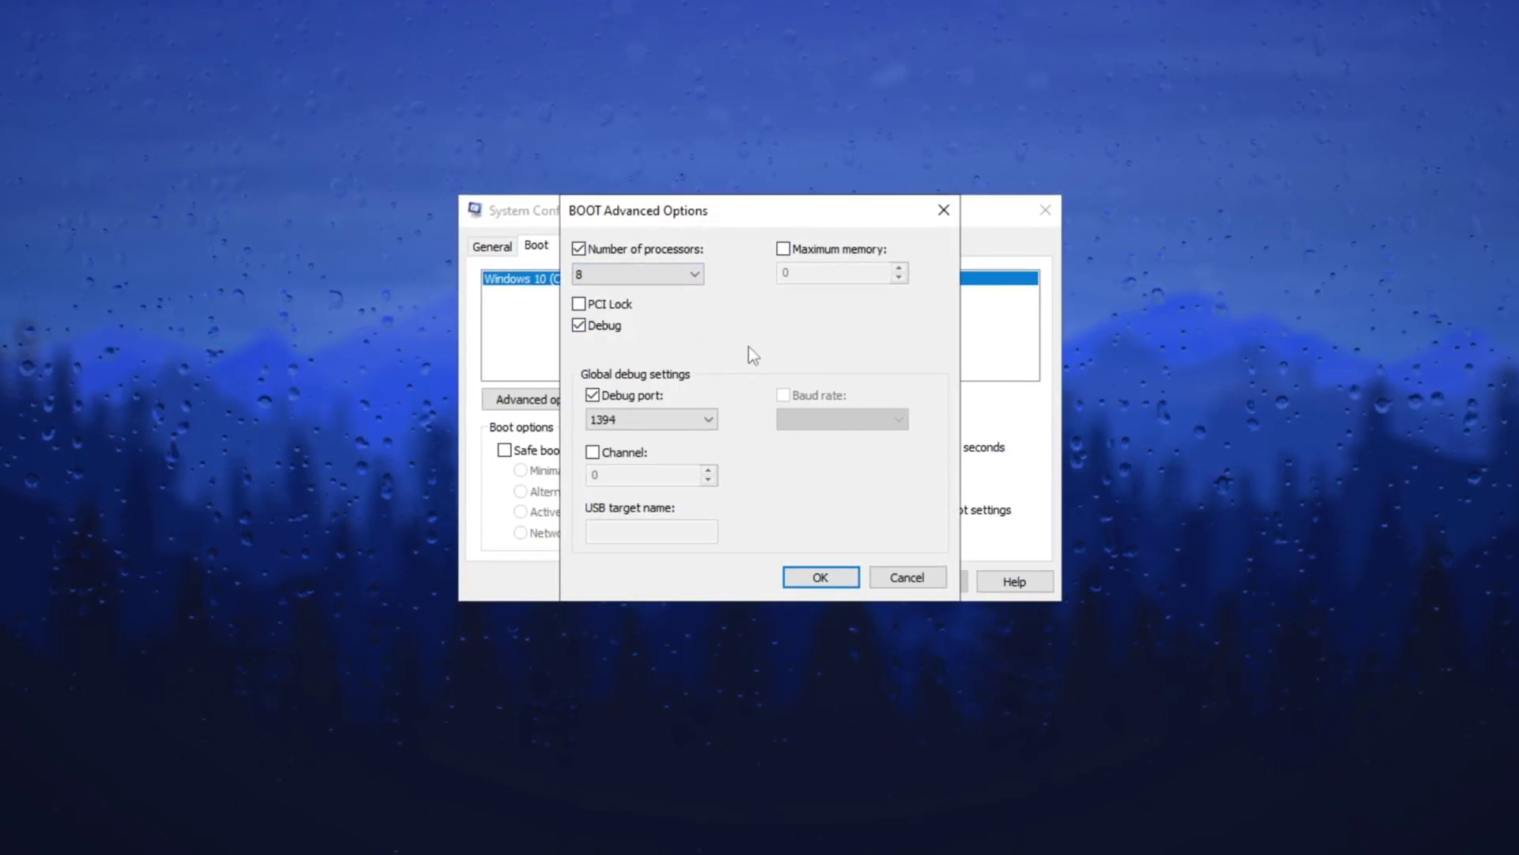
click(818, 577)
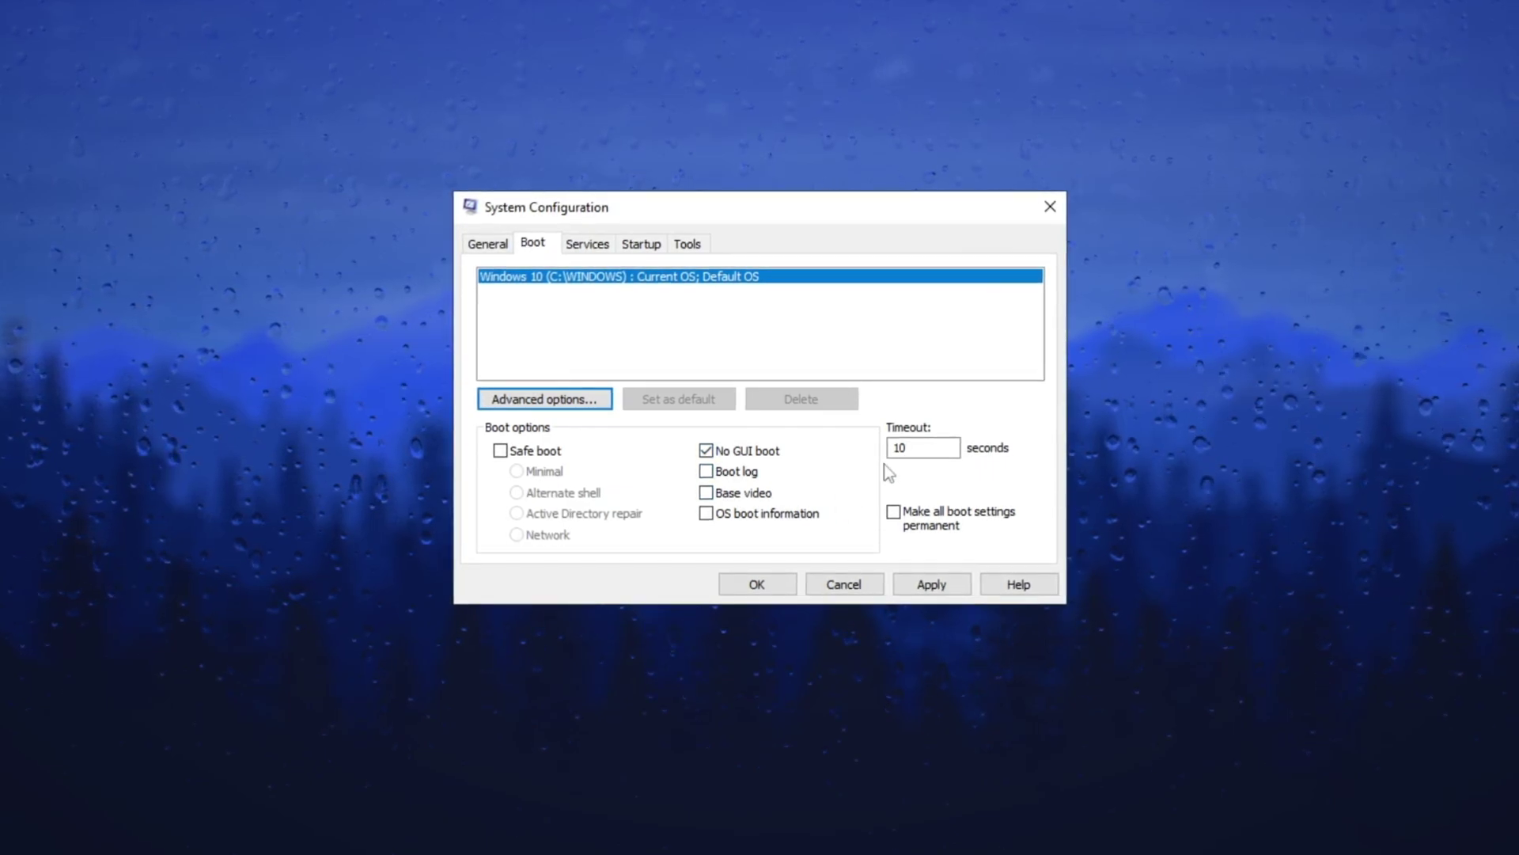
Step: Edit the boot Timeout value to 10 seconds
double_click(895, 446)
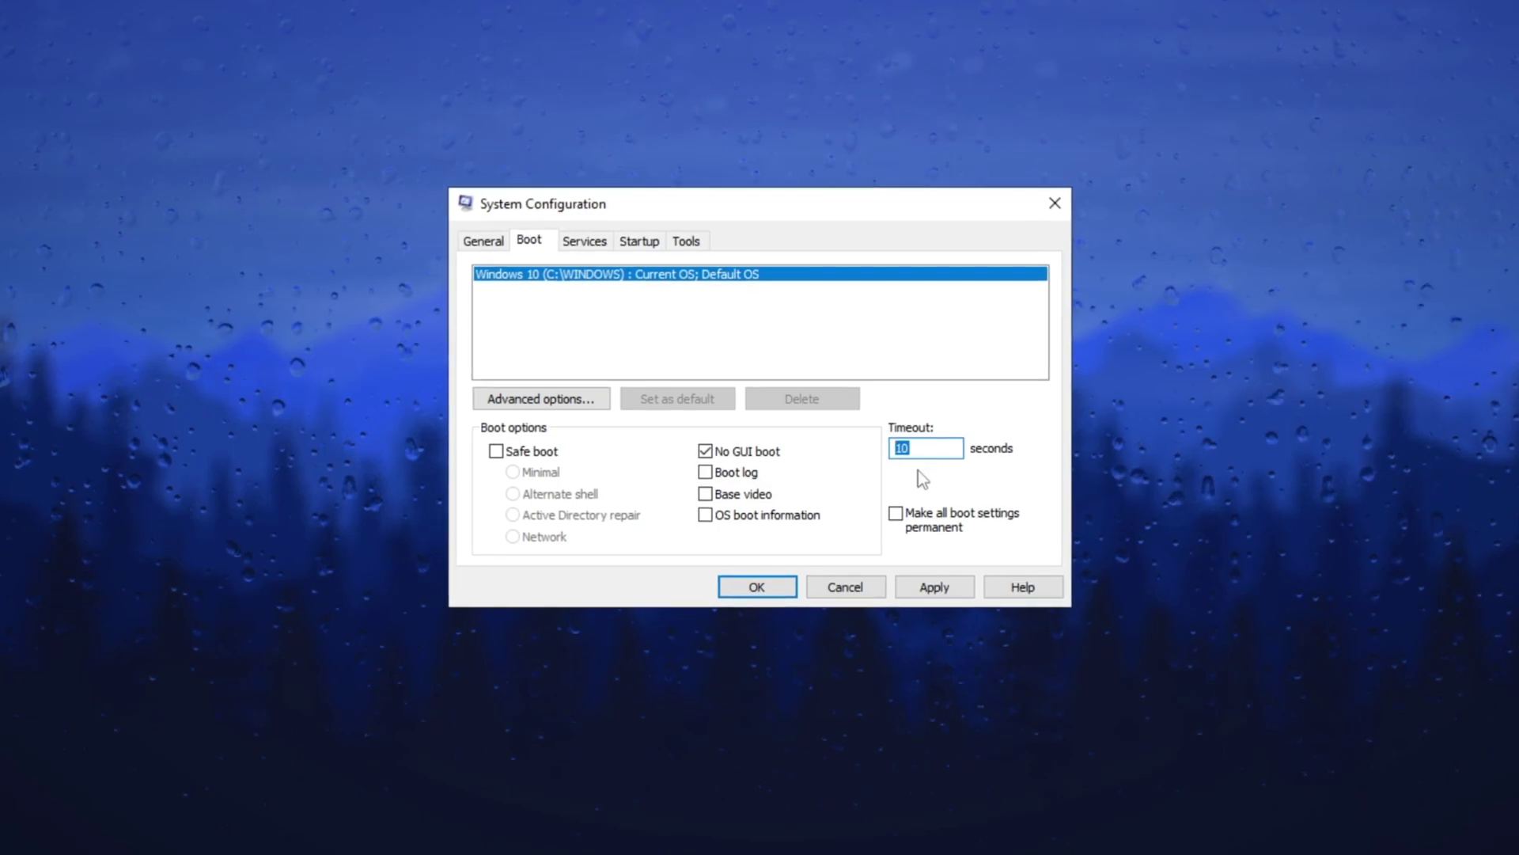
text(30)
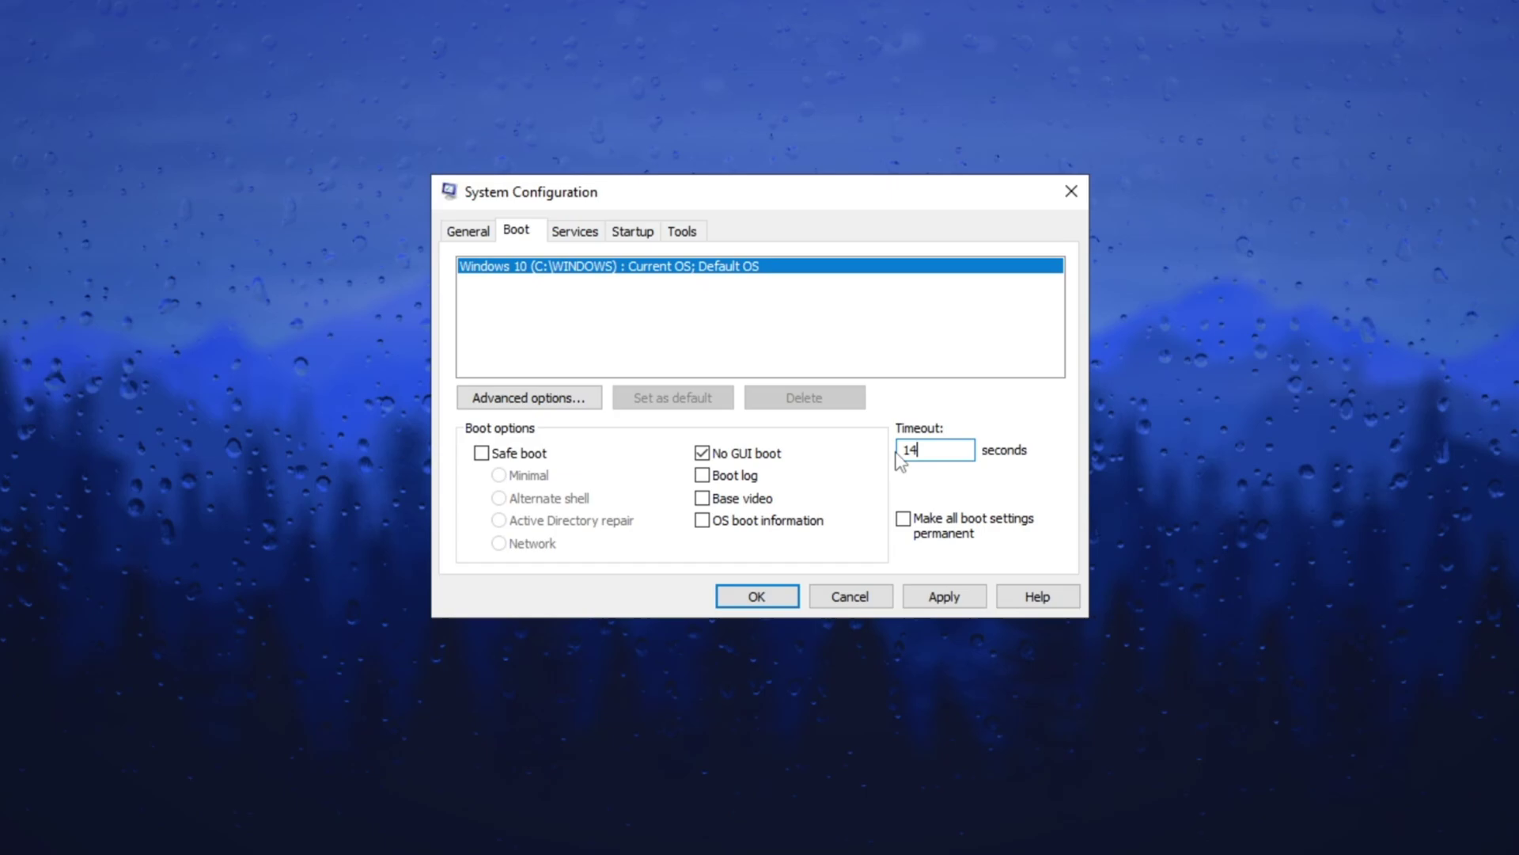
key(BackSpace)
text(0)
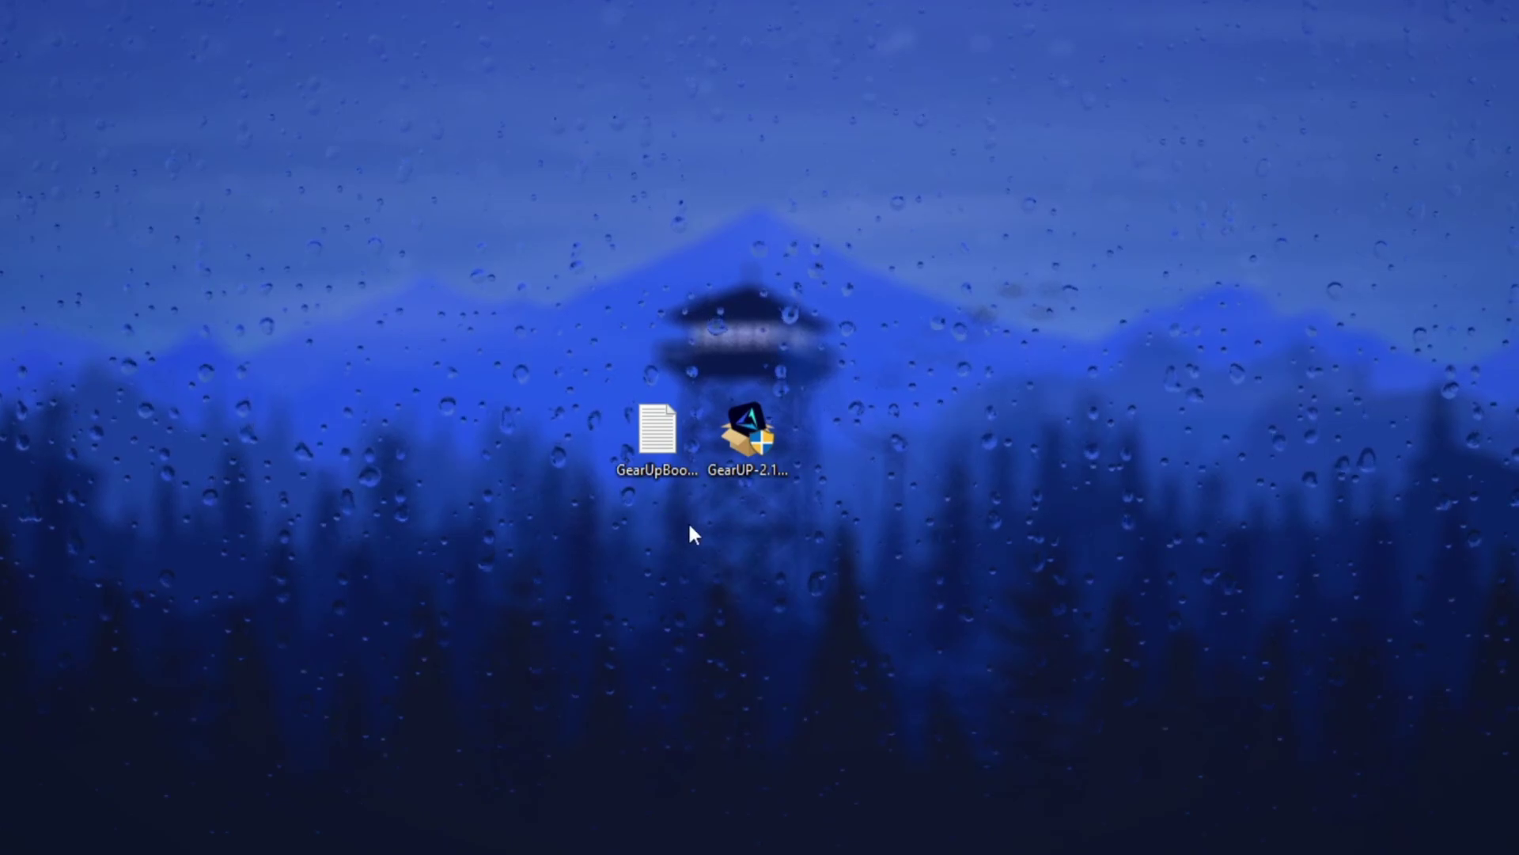
Step: Open the GearUpBooster note in Notepad and copy its gearupbooster.com link
click(645, 435)
double_click(645, 435)
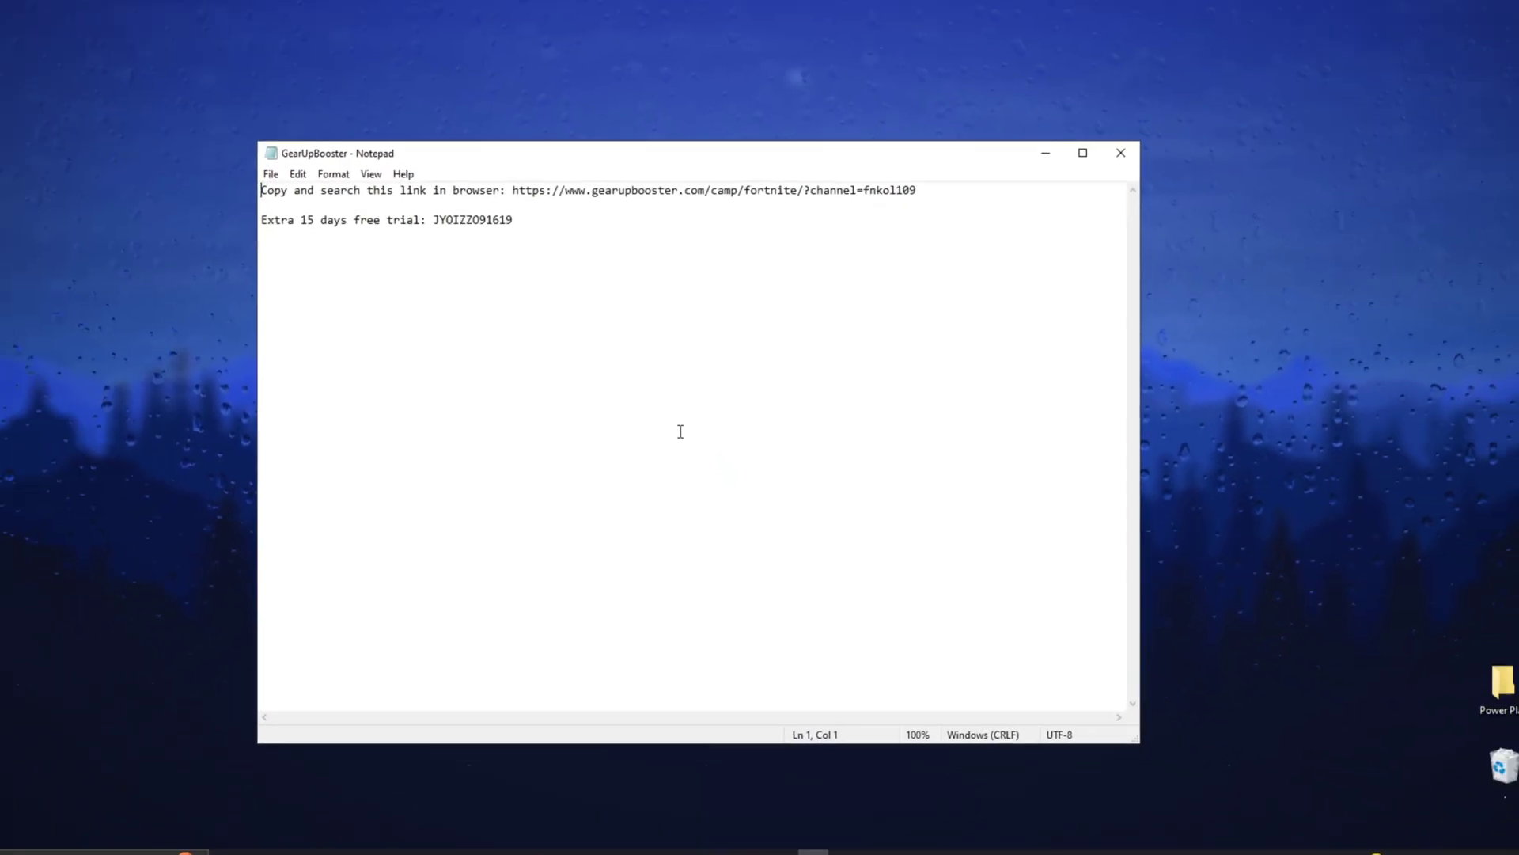
drag(936, 193, 534, 193)
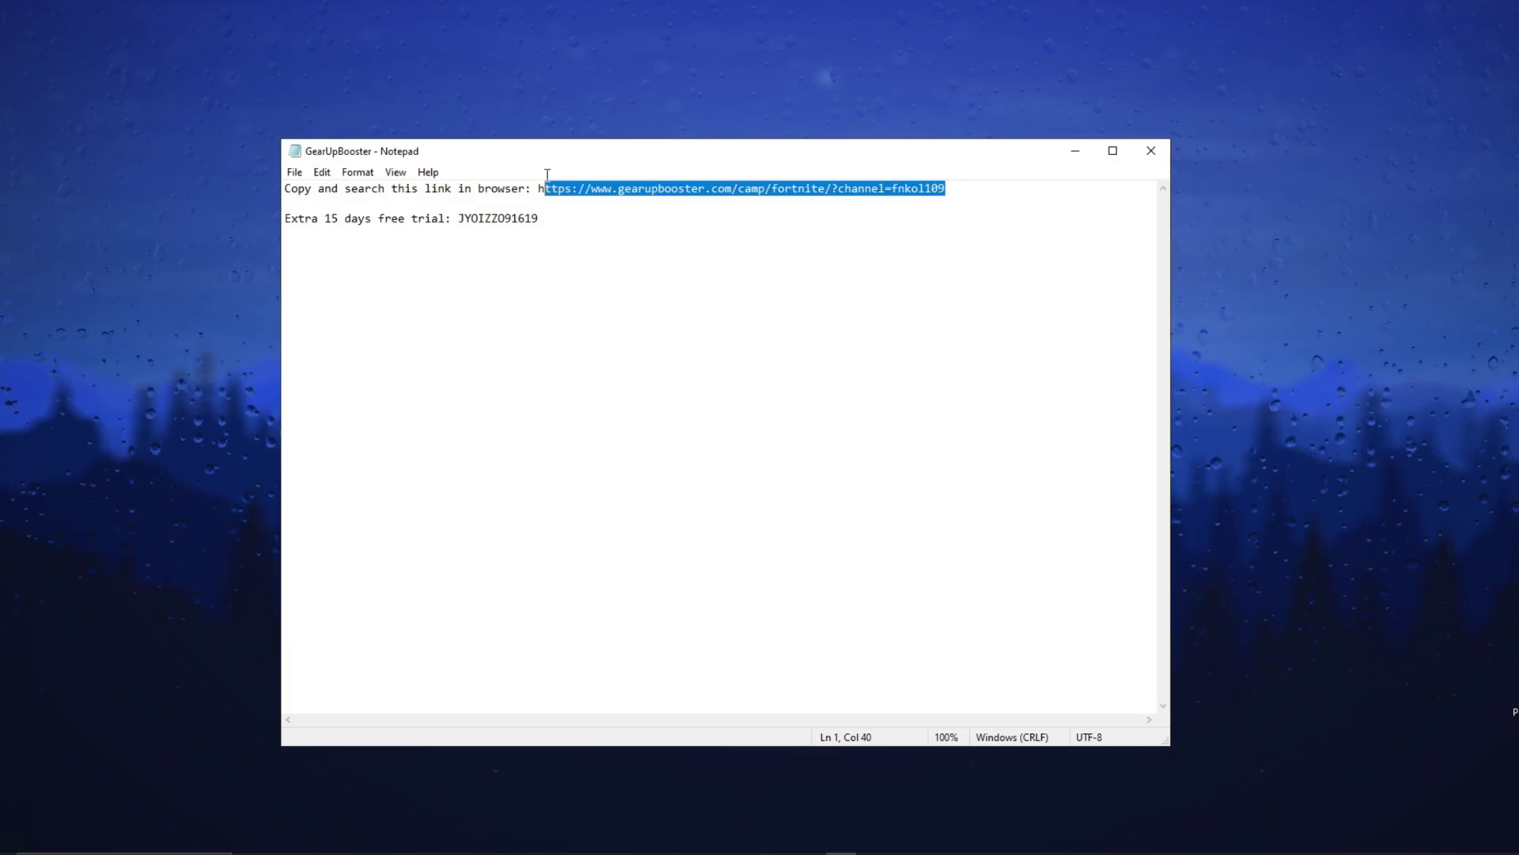
right_click(744, 187)
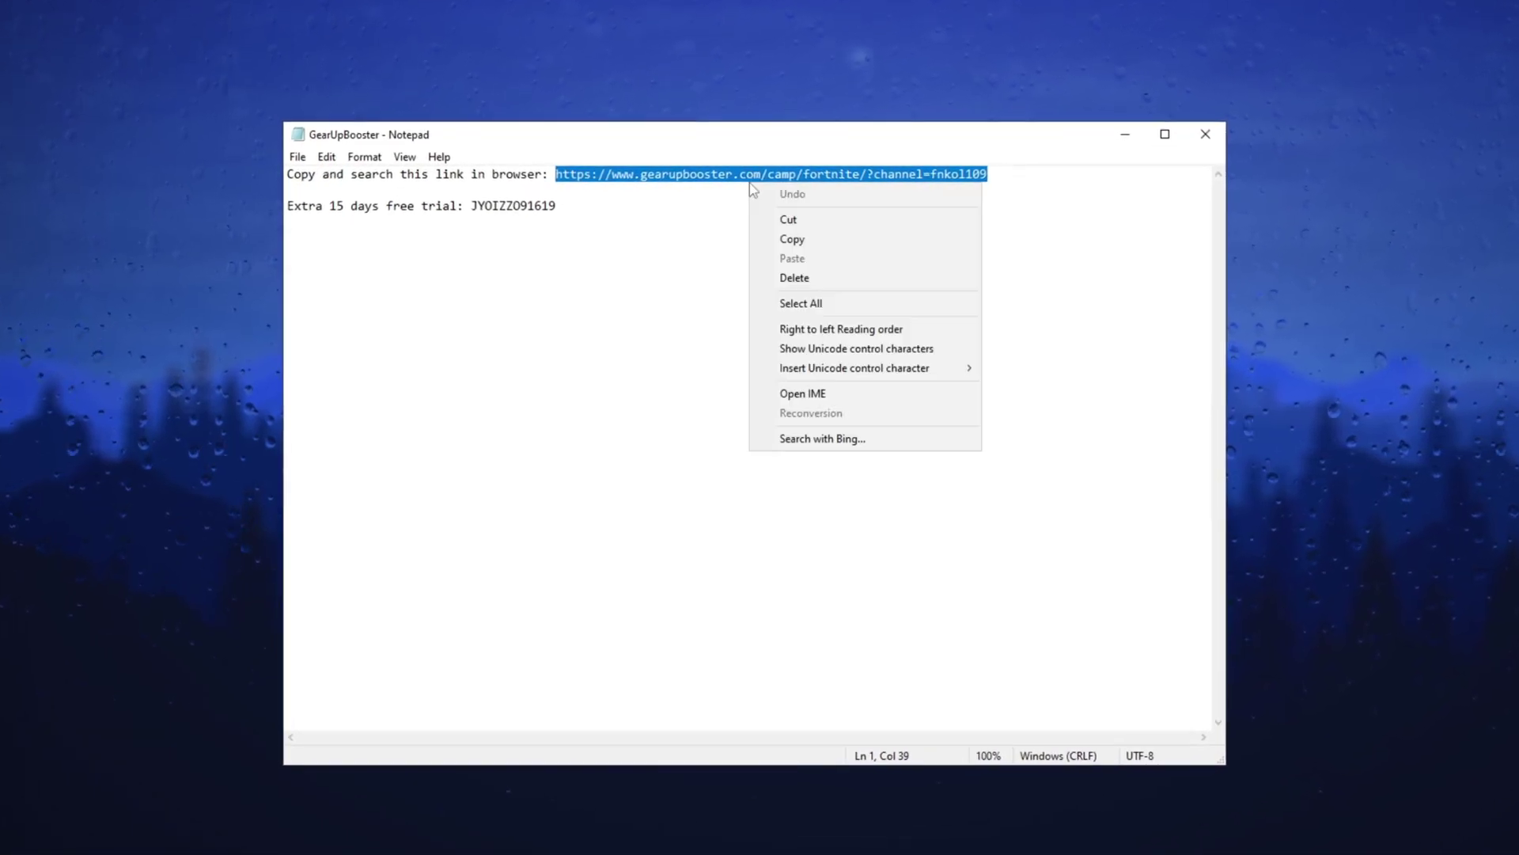
click(812, 236)
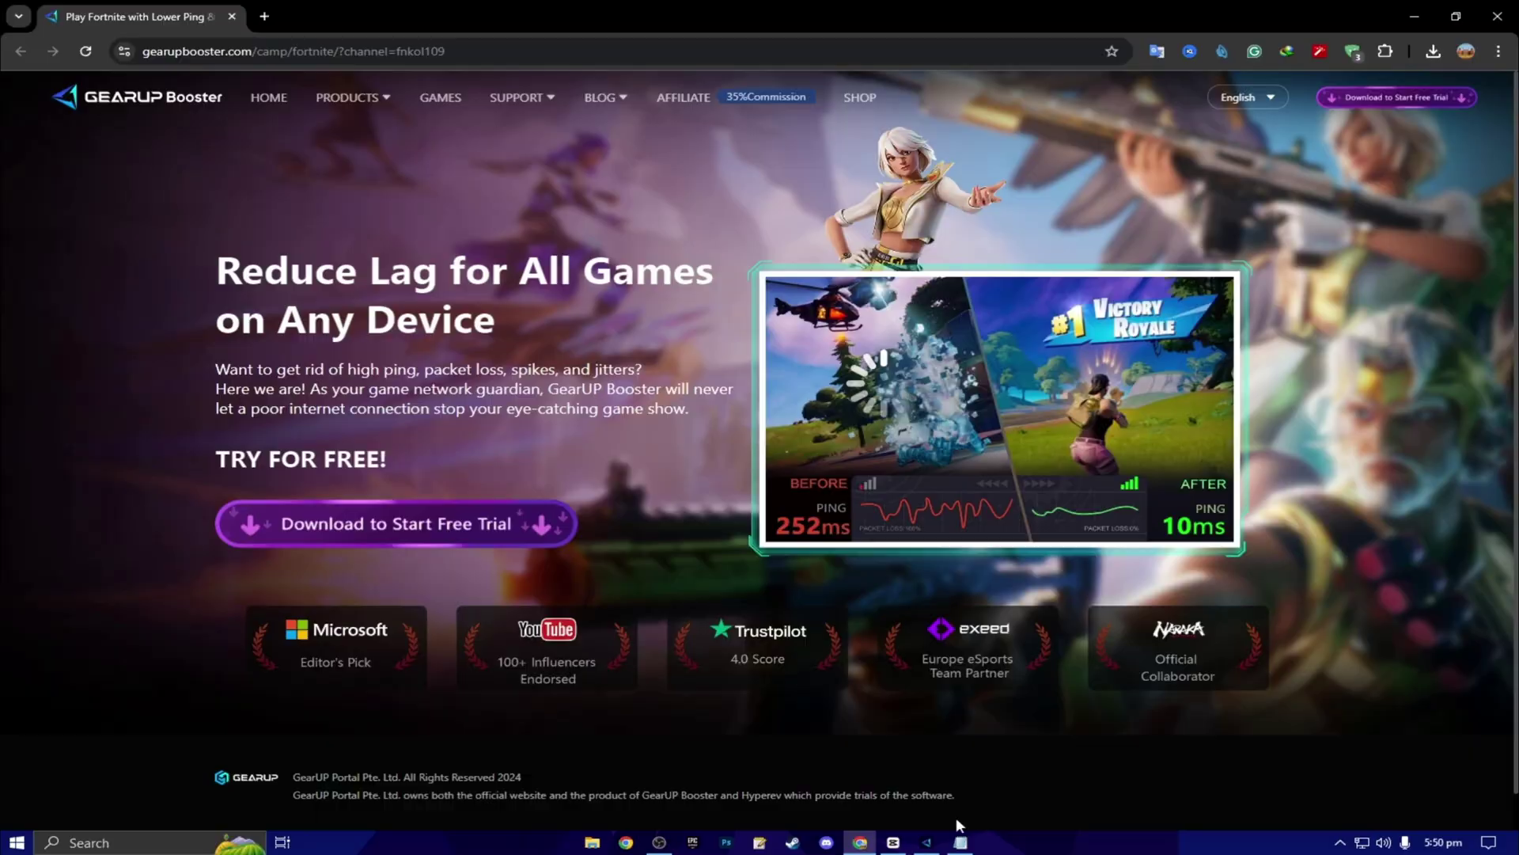
Step: Bring the GearUpBooster note back into view from the taskbar
click(960, 842)
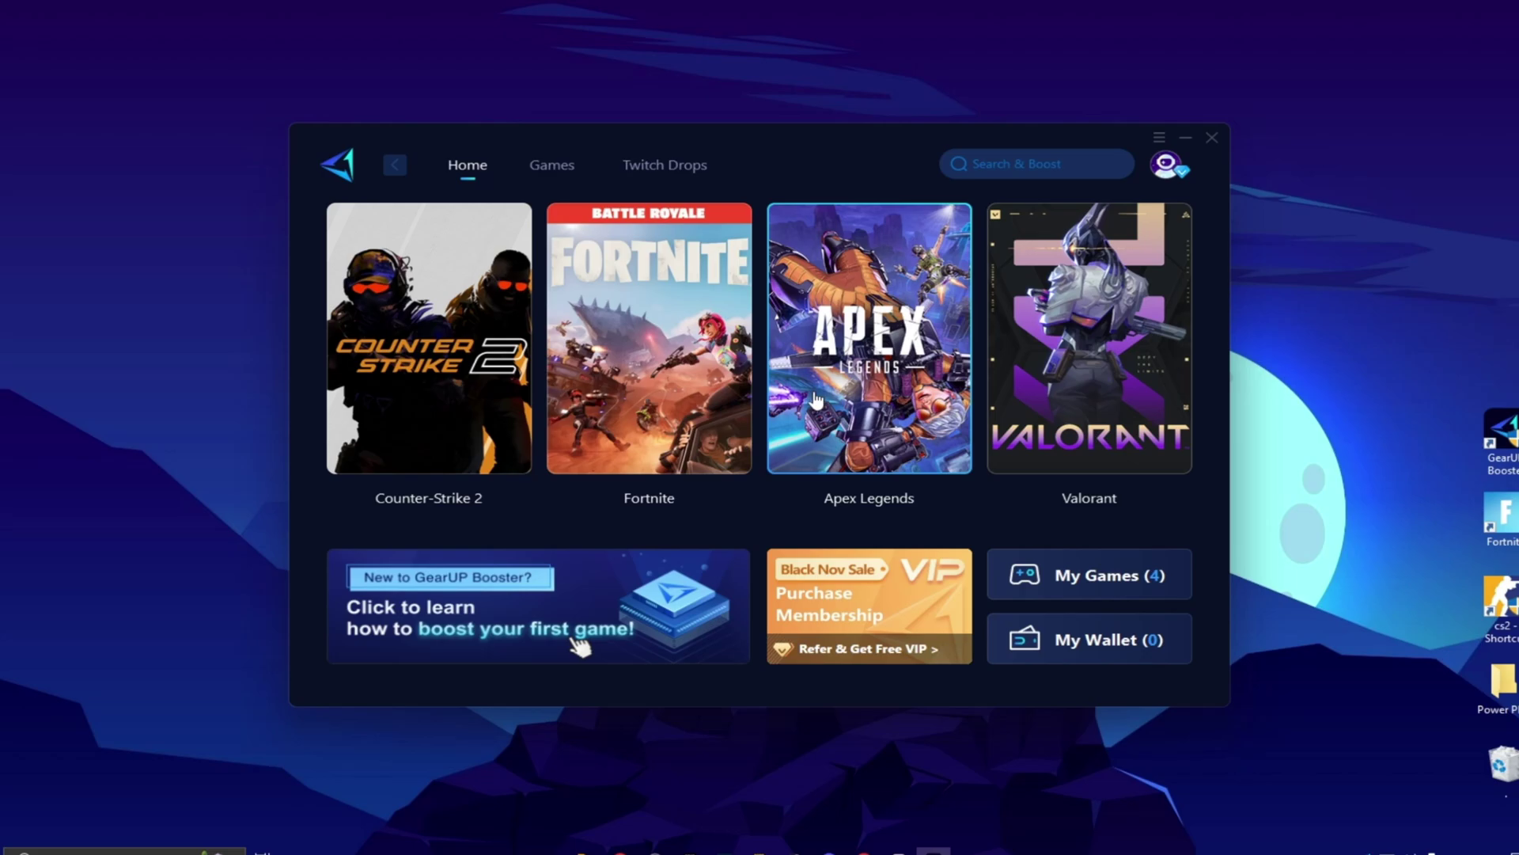
Step: Browse GearUP Booster's Shooting, Action and Racing game lists, then return to Home
click(554, 173)
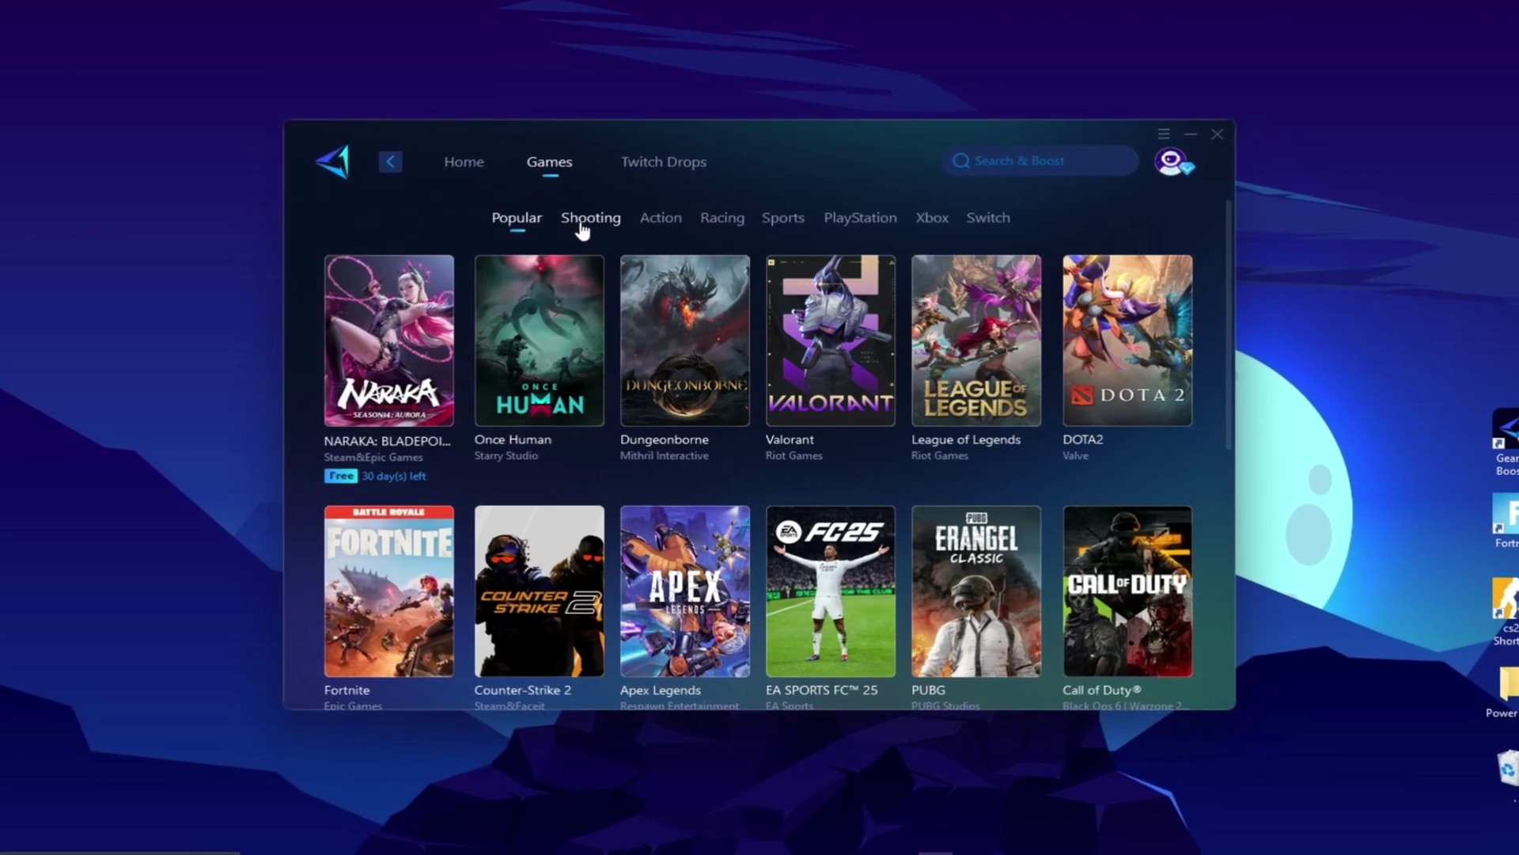
click(592, 230)
click(657, 224)
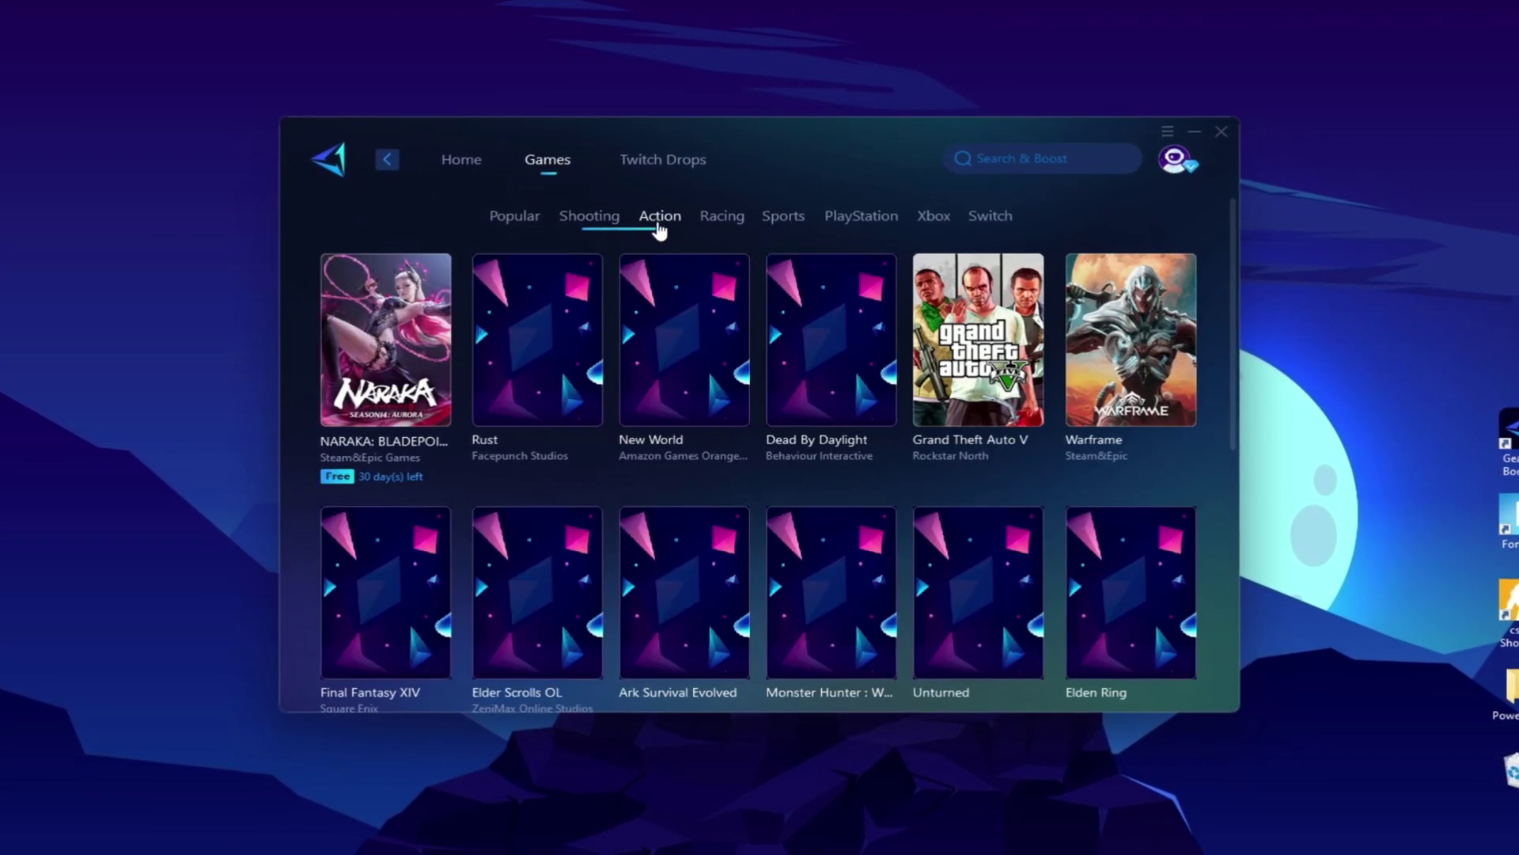
click(712, 227)
click(459, 158)
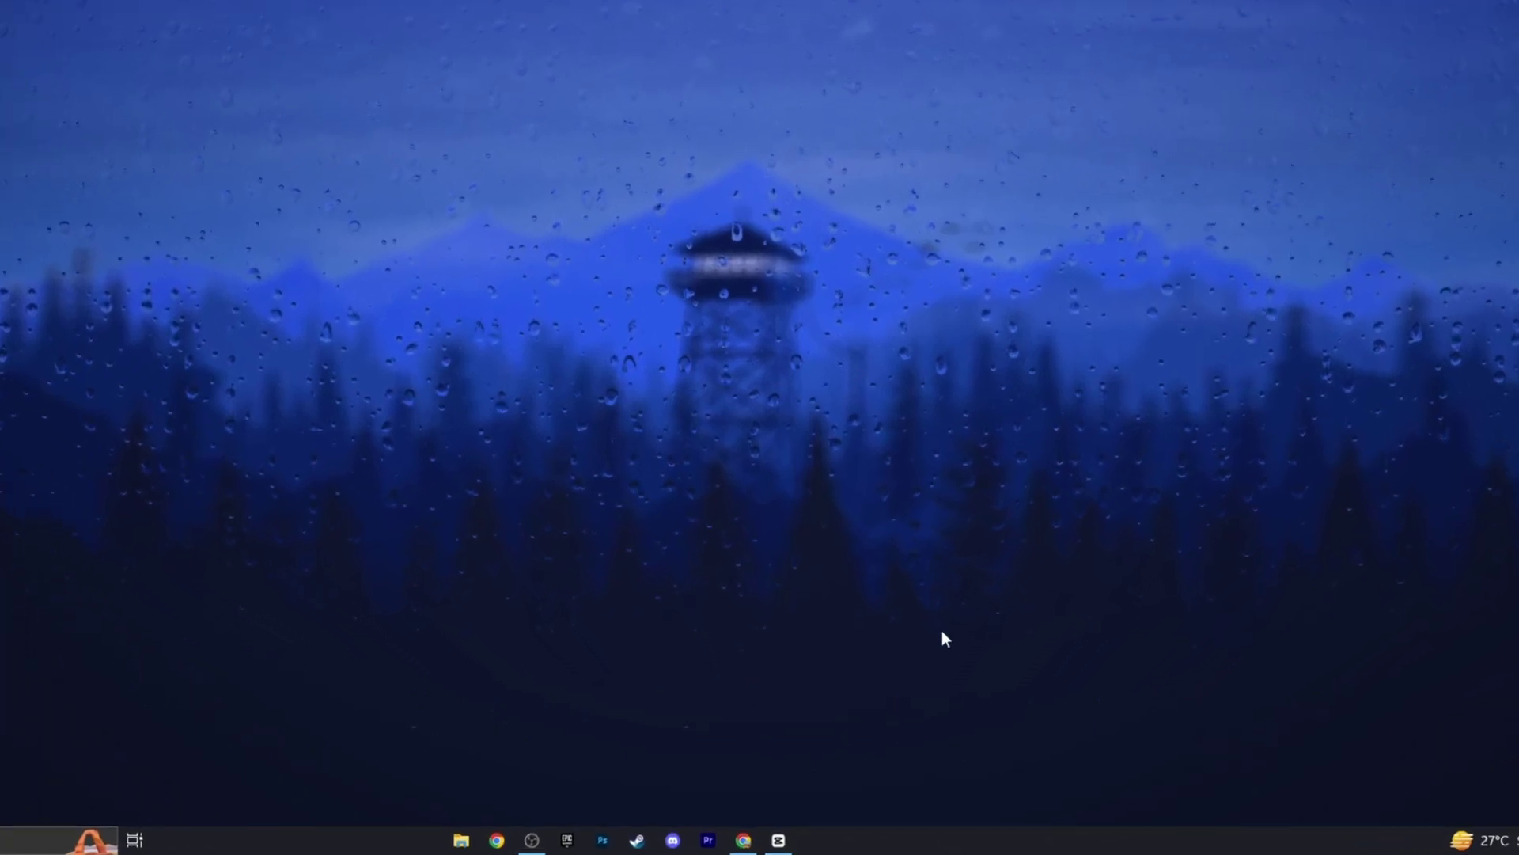
Step: Open Task Manager's Services list and scroll down to the Xbox services
right_click(1116, 843)
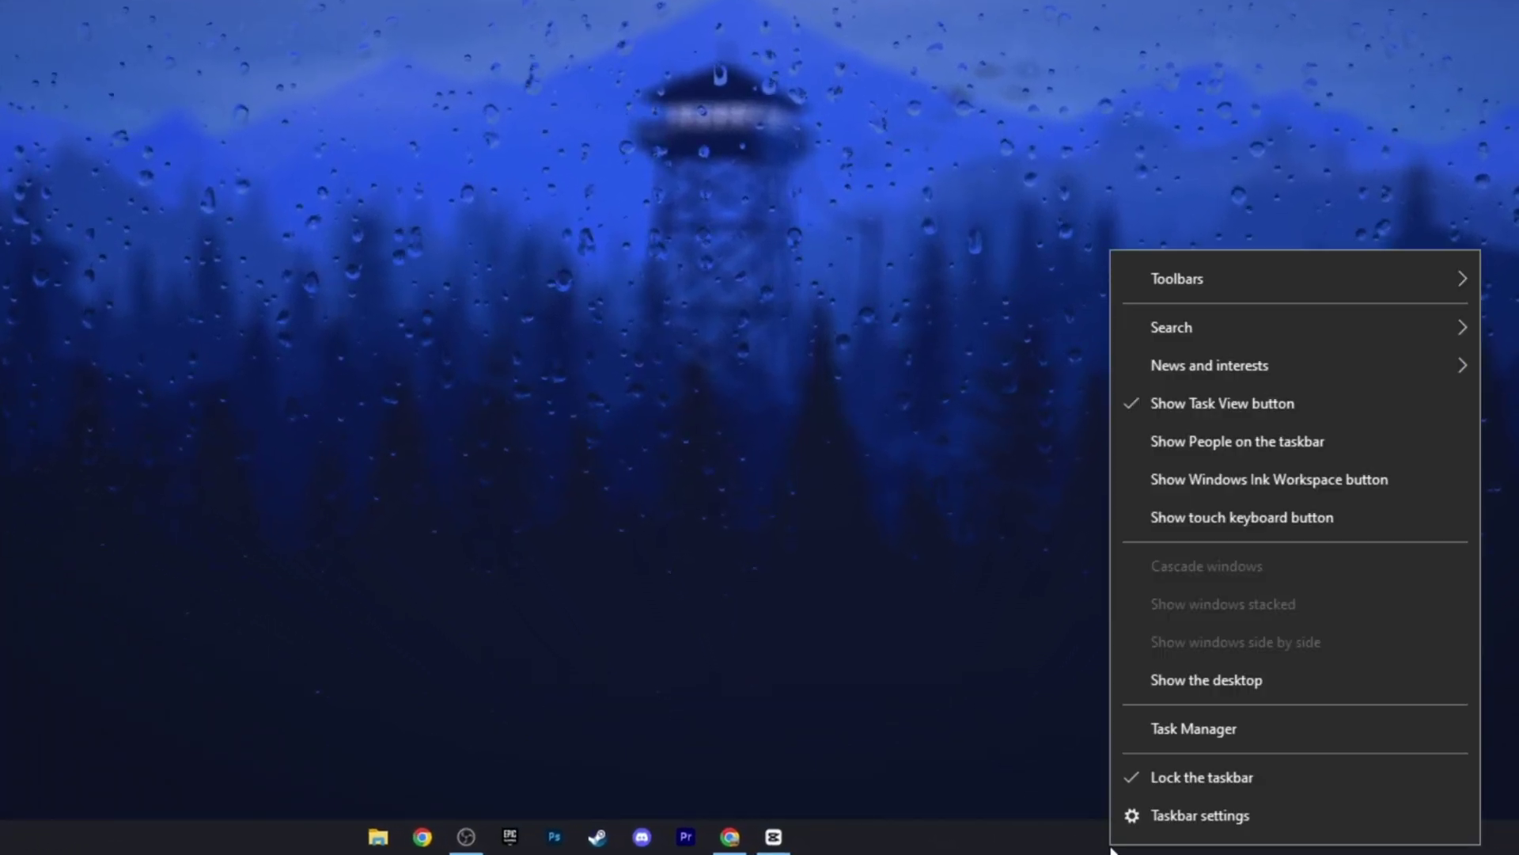
click(1162, 728)
click(758, 248)
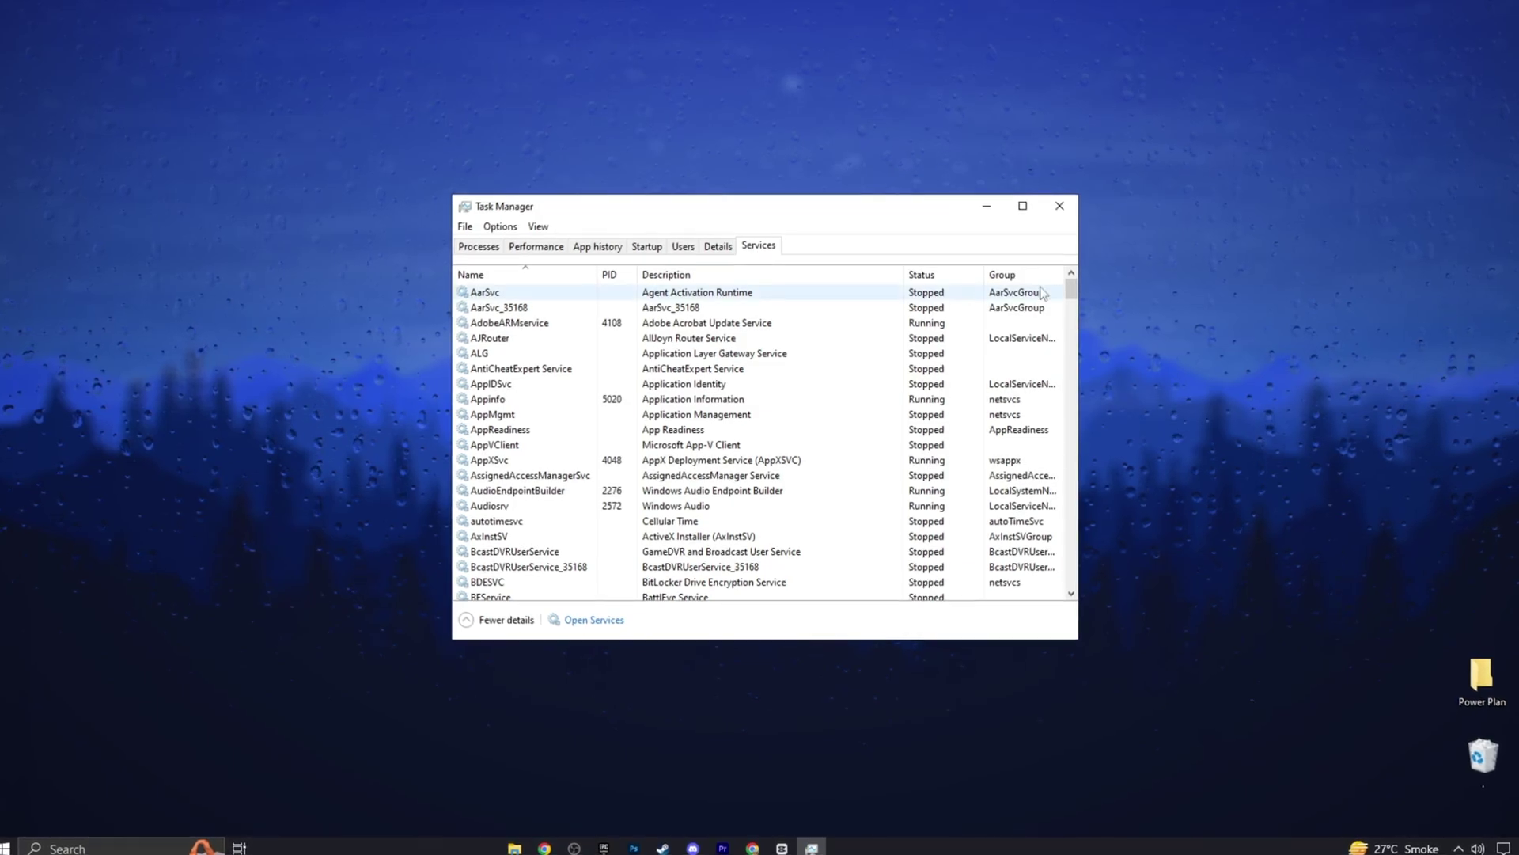
drag(1073, 291, 1074, 578)
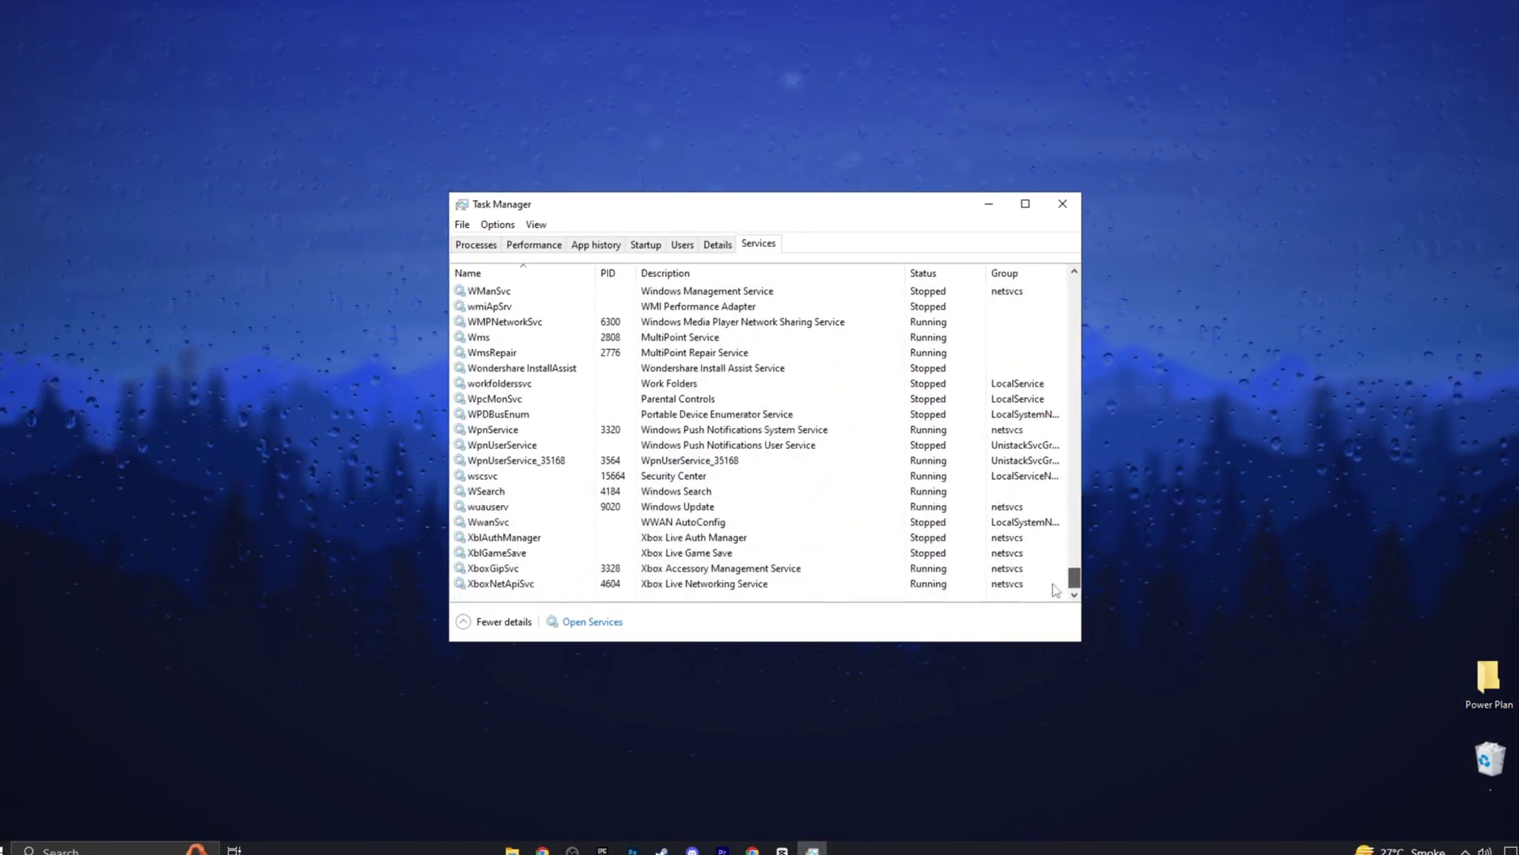
click(720, 535)
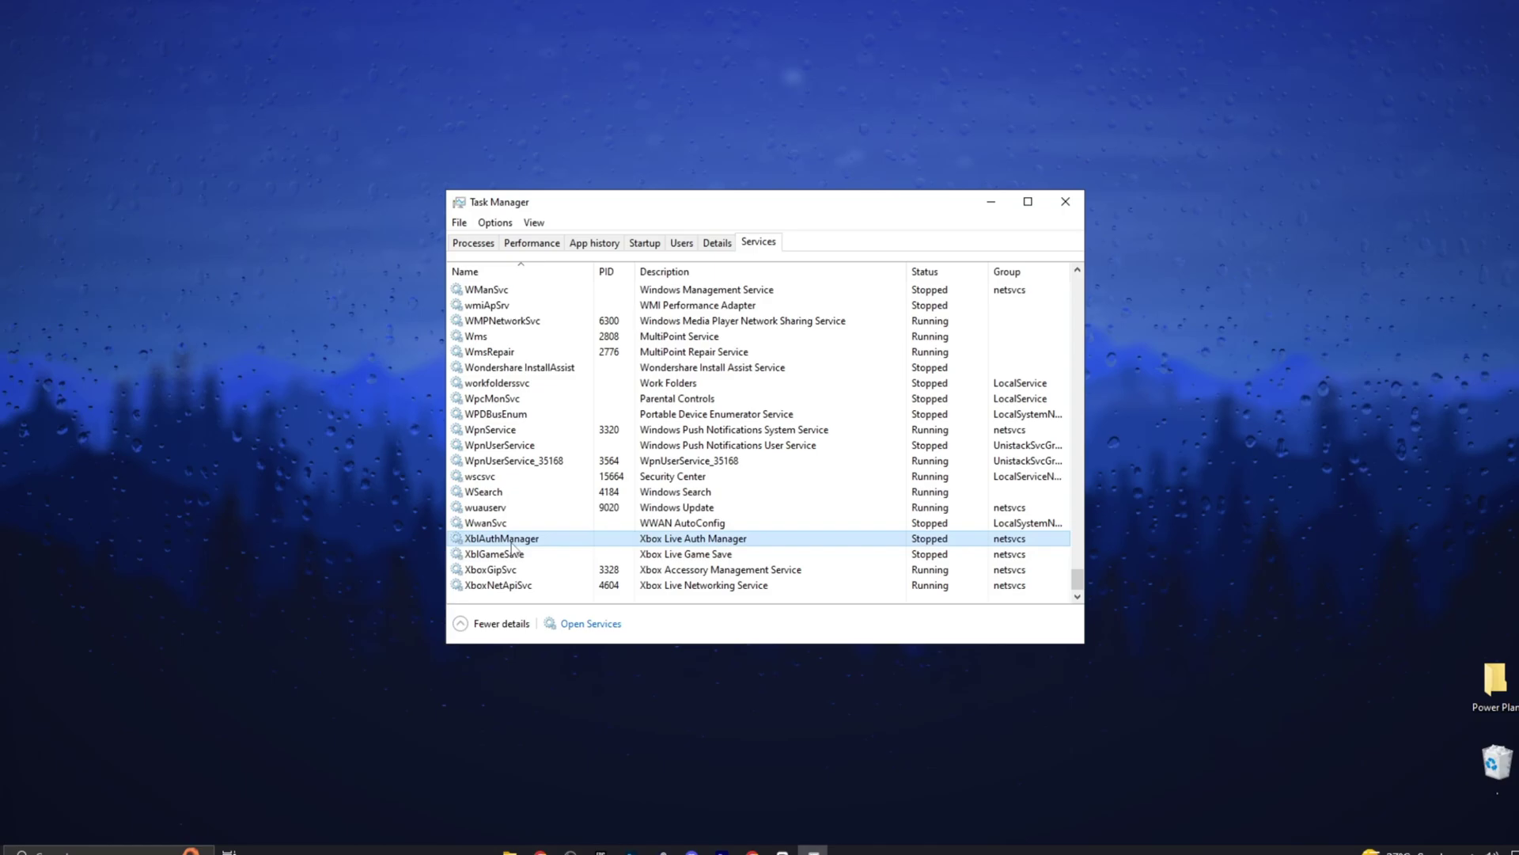
Step: Stop the XboxGipSvc and XboxNetApiSvc services
click(507, 570)
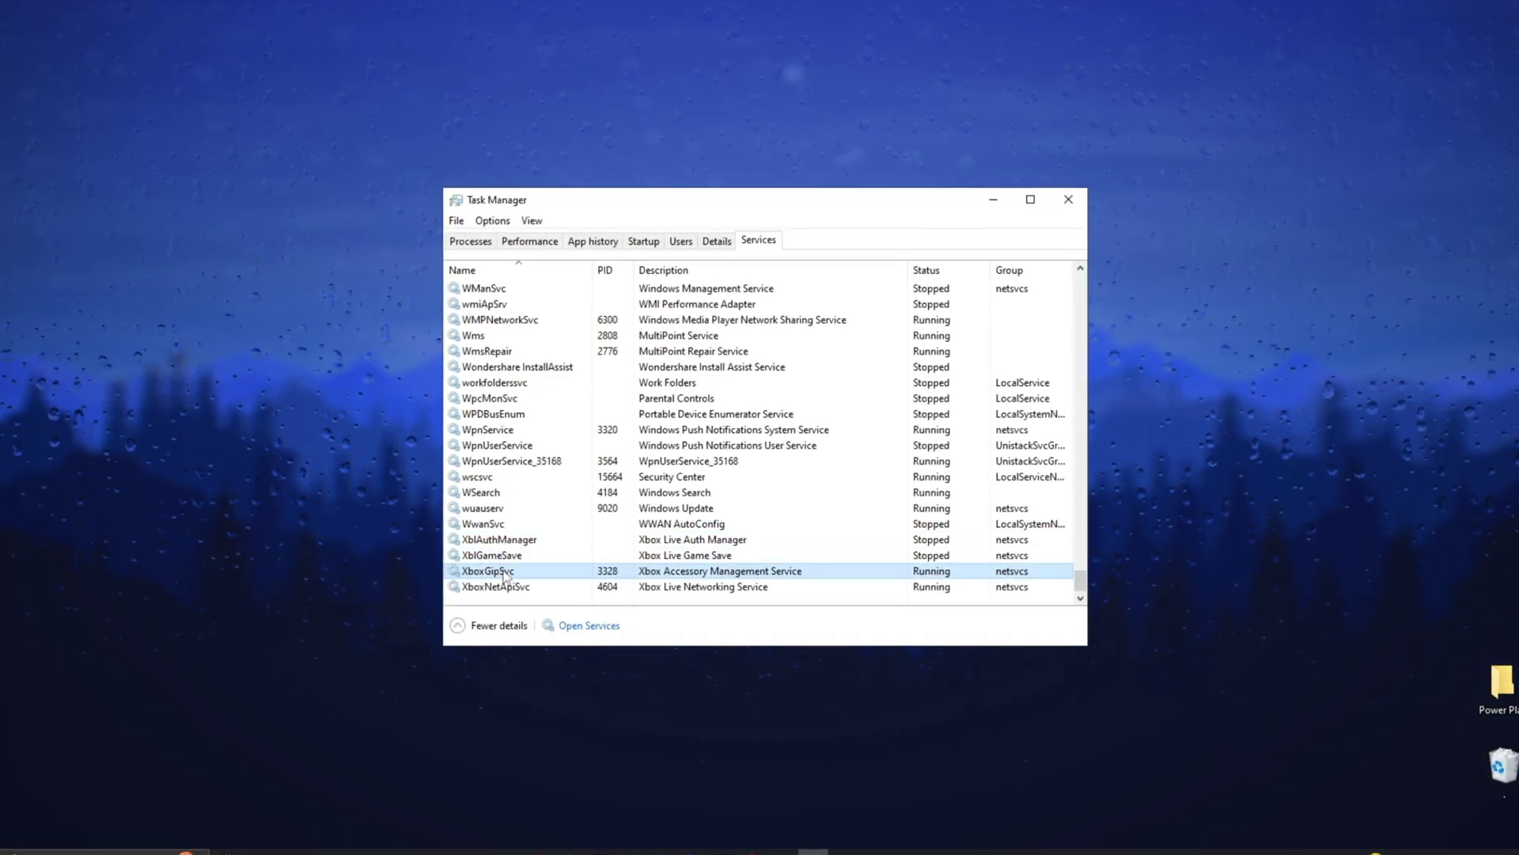
click(515, 587)
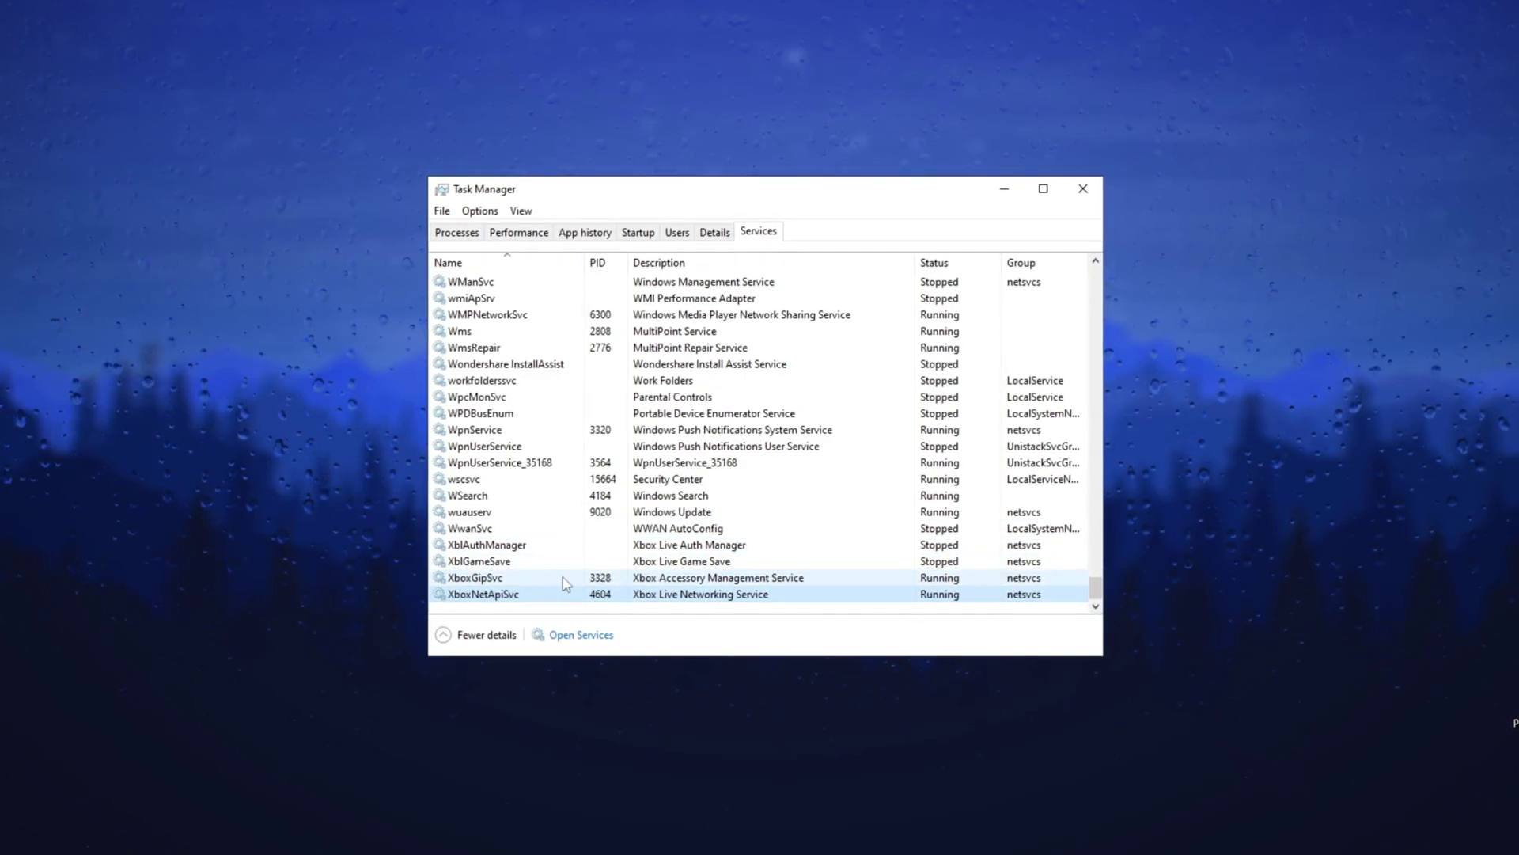
click(497, 578)
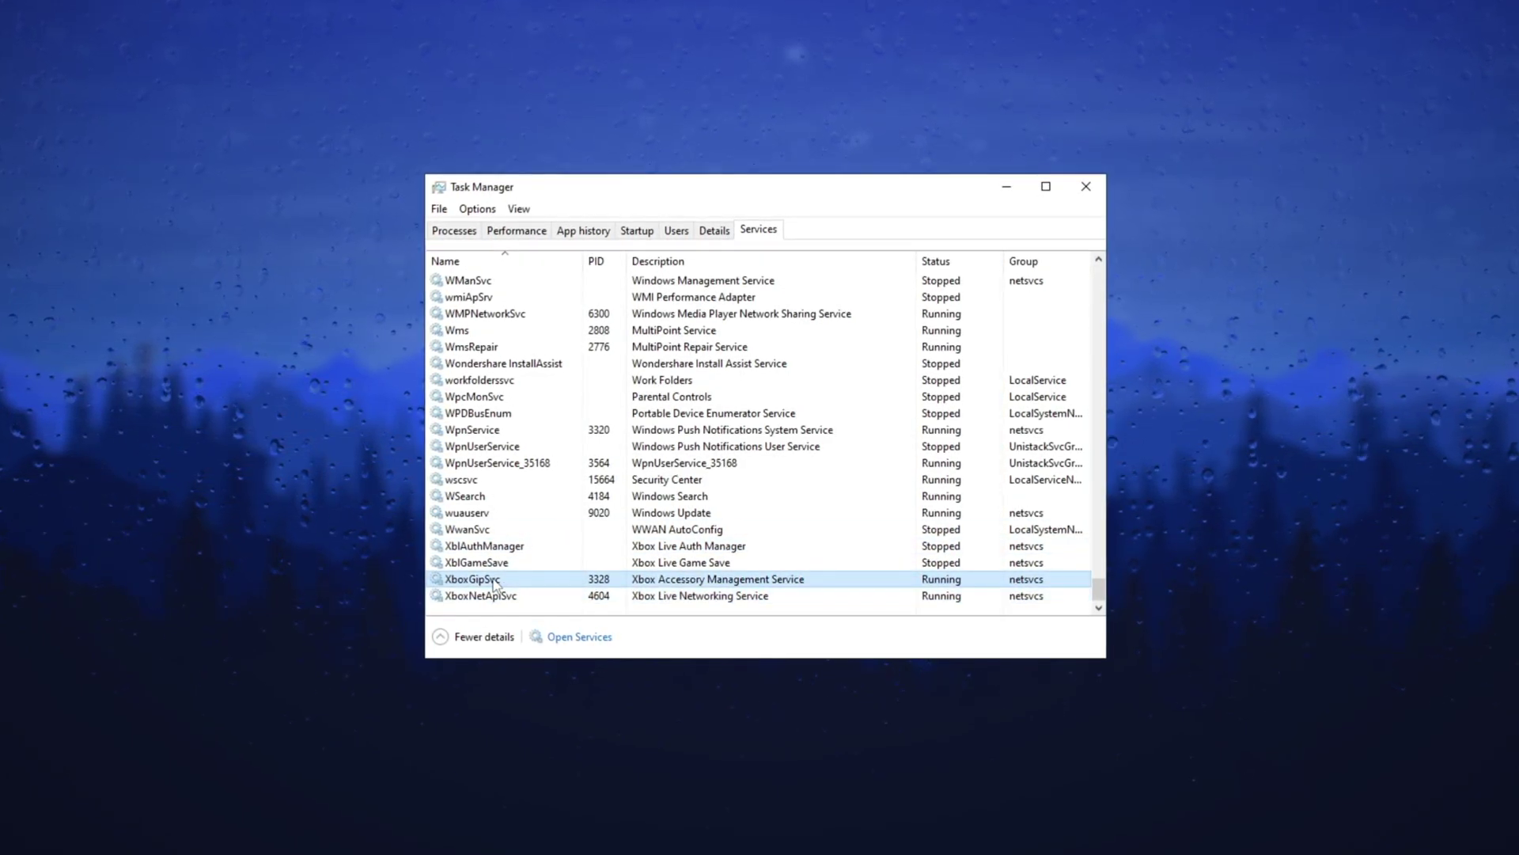
right_click(494, 583)
click(511, 606)
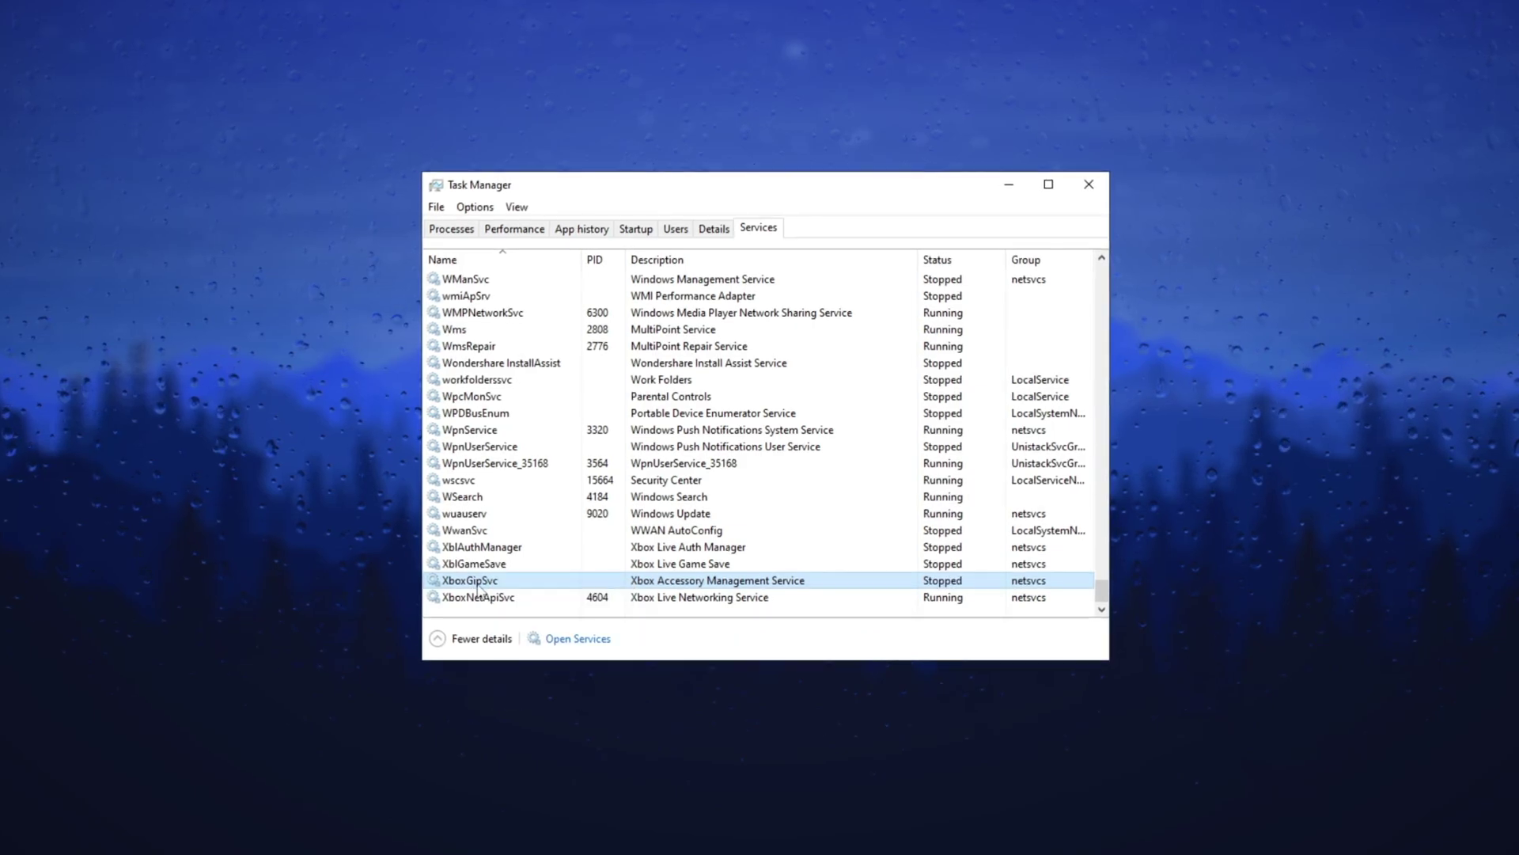
click(479, 596)
right_click(484, 598)
click(515, 625)
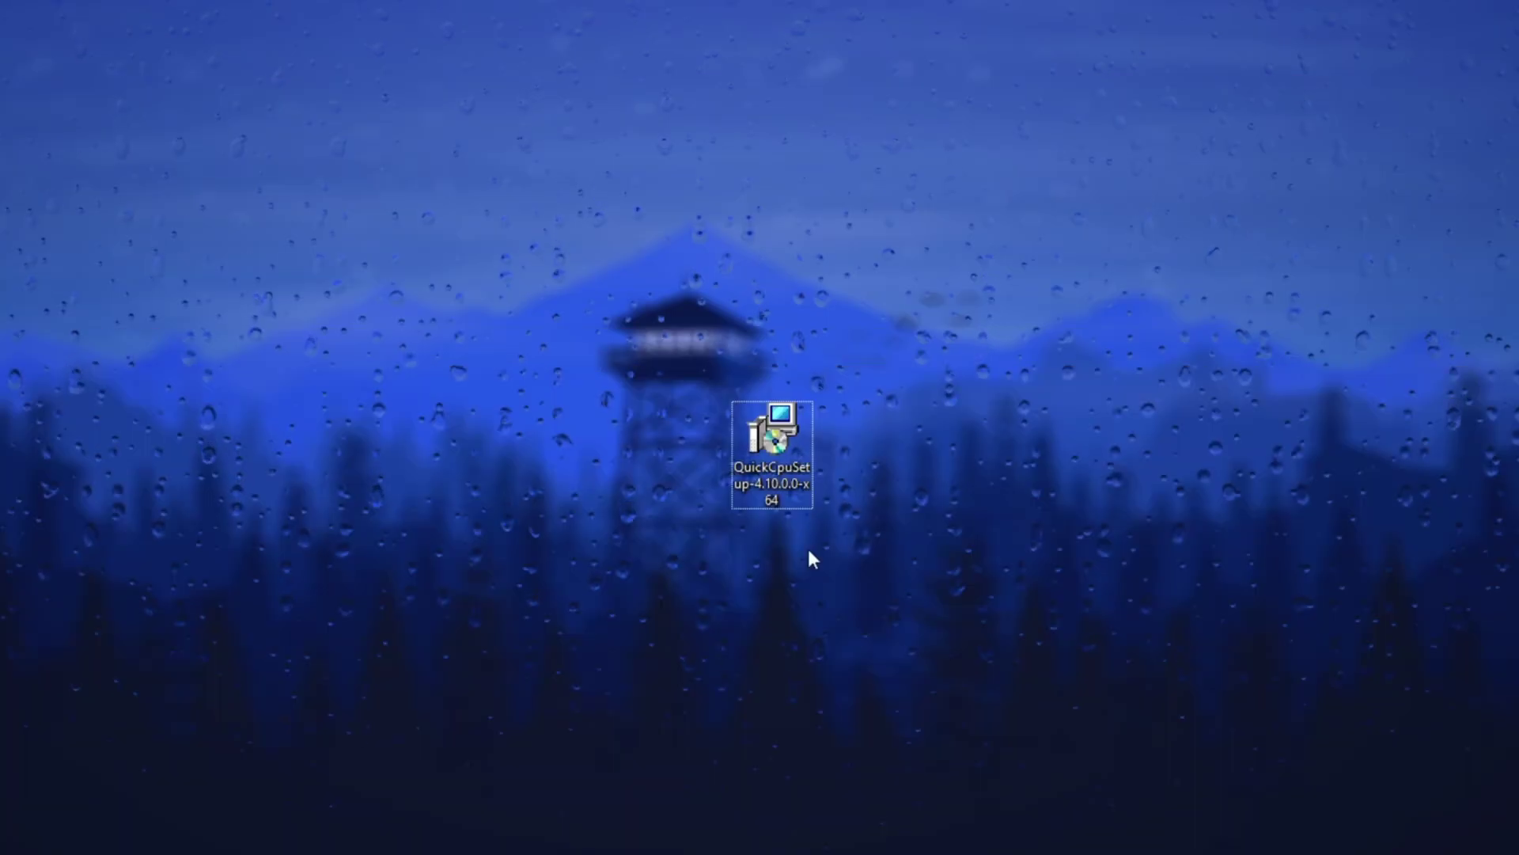
Step: Run the QuickCpuSetup installer, accept the licence terms and start the Quick CPU x64 installation
double_click(766, 444)
click(813, 594)
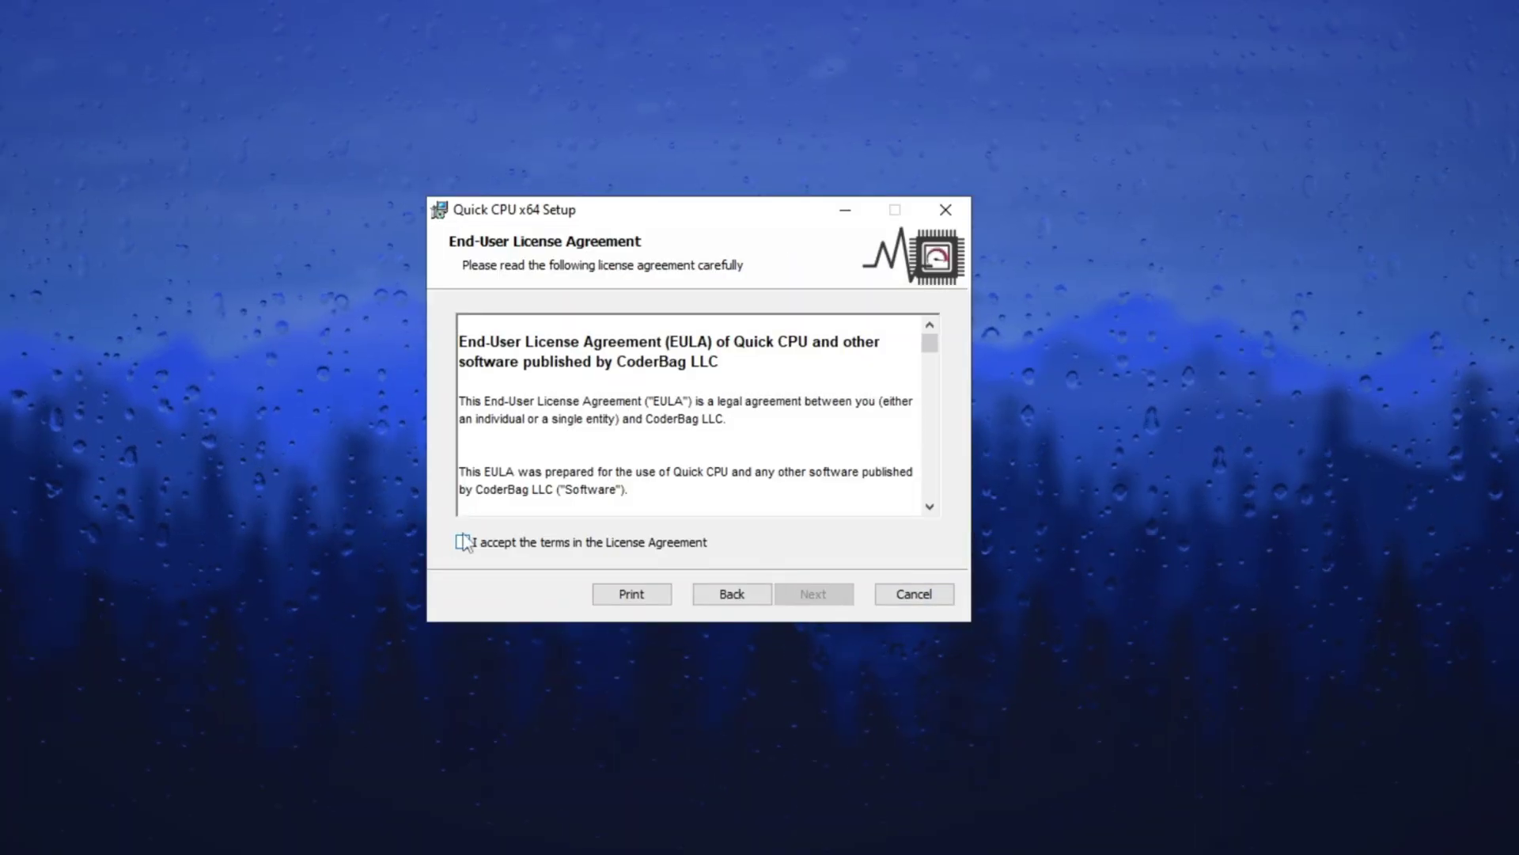
click(464, 542)
click(814, 595)
click(813, 595)
click(803, 597)
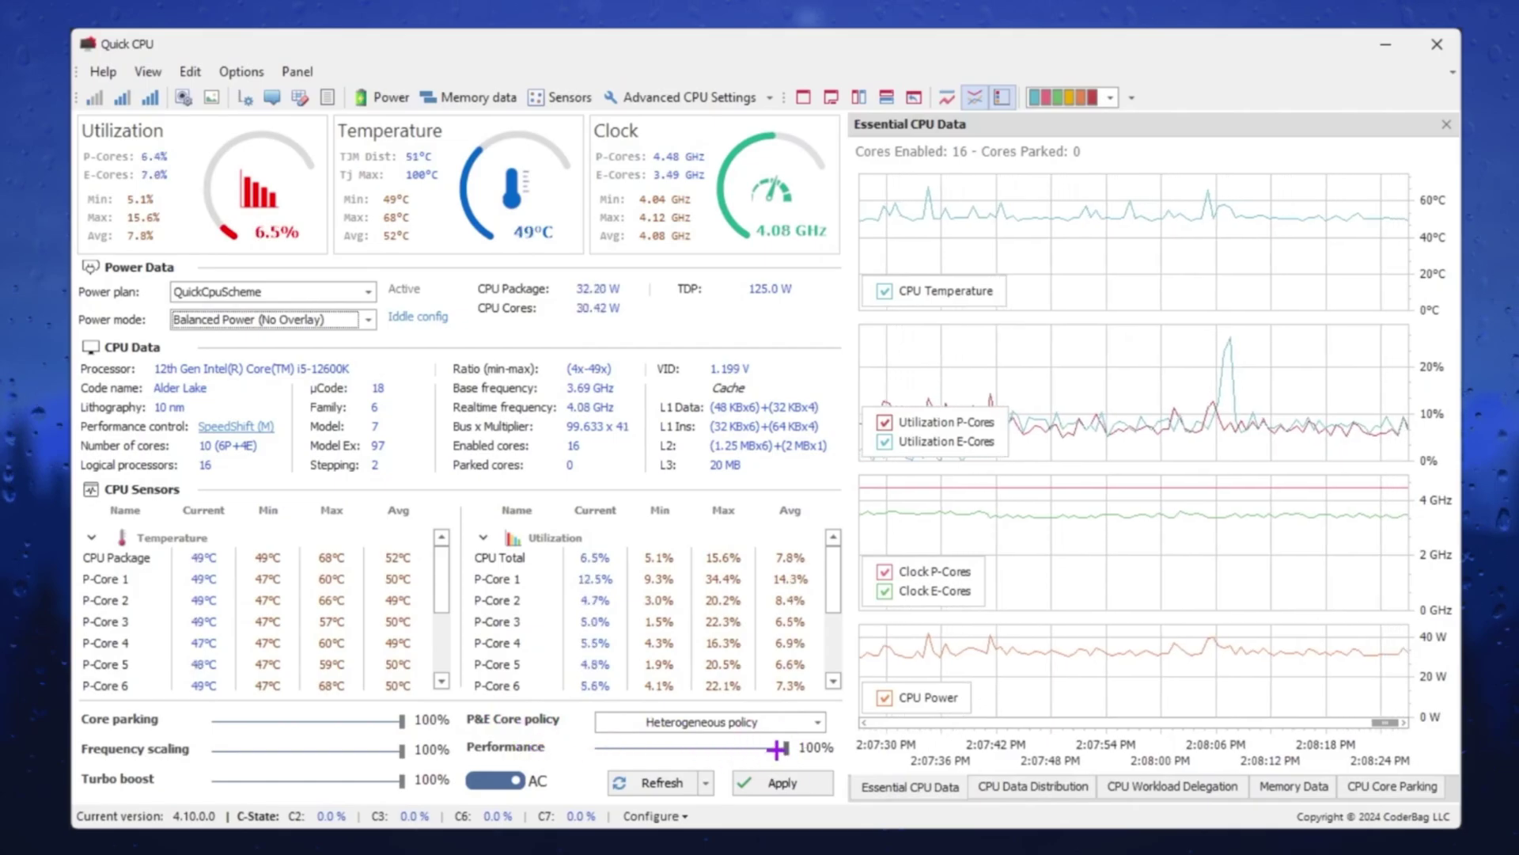
Step: Apply the AC power profile with core parking, frequency scaling, turbo boost and performance at 100%
click(514, 781)
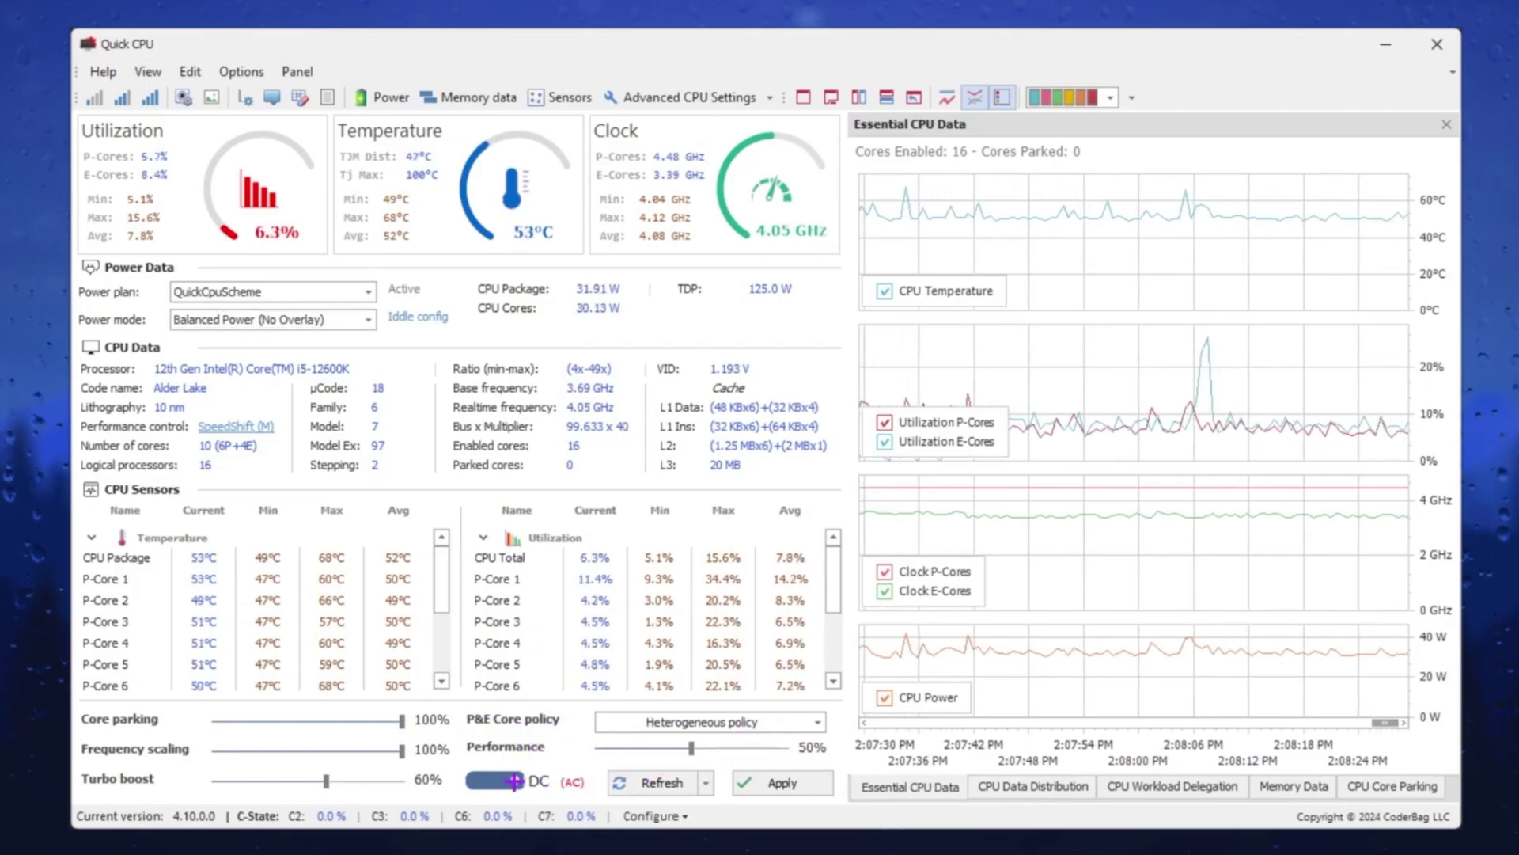
click(502, 781)
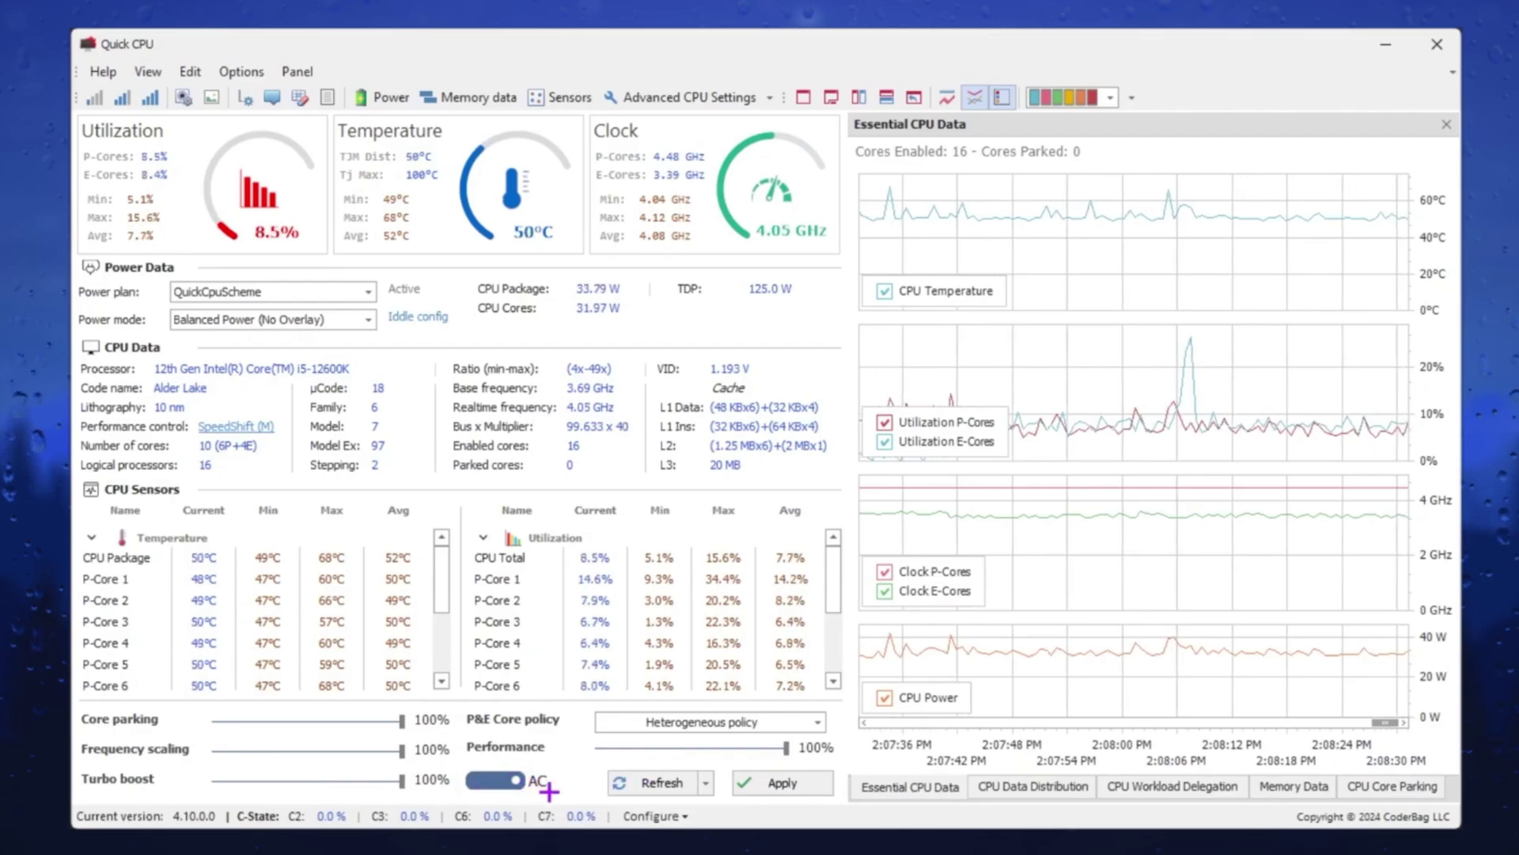
click(784, 783)
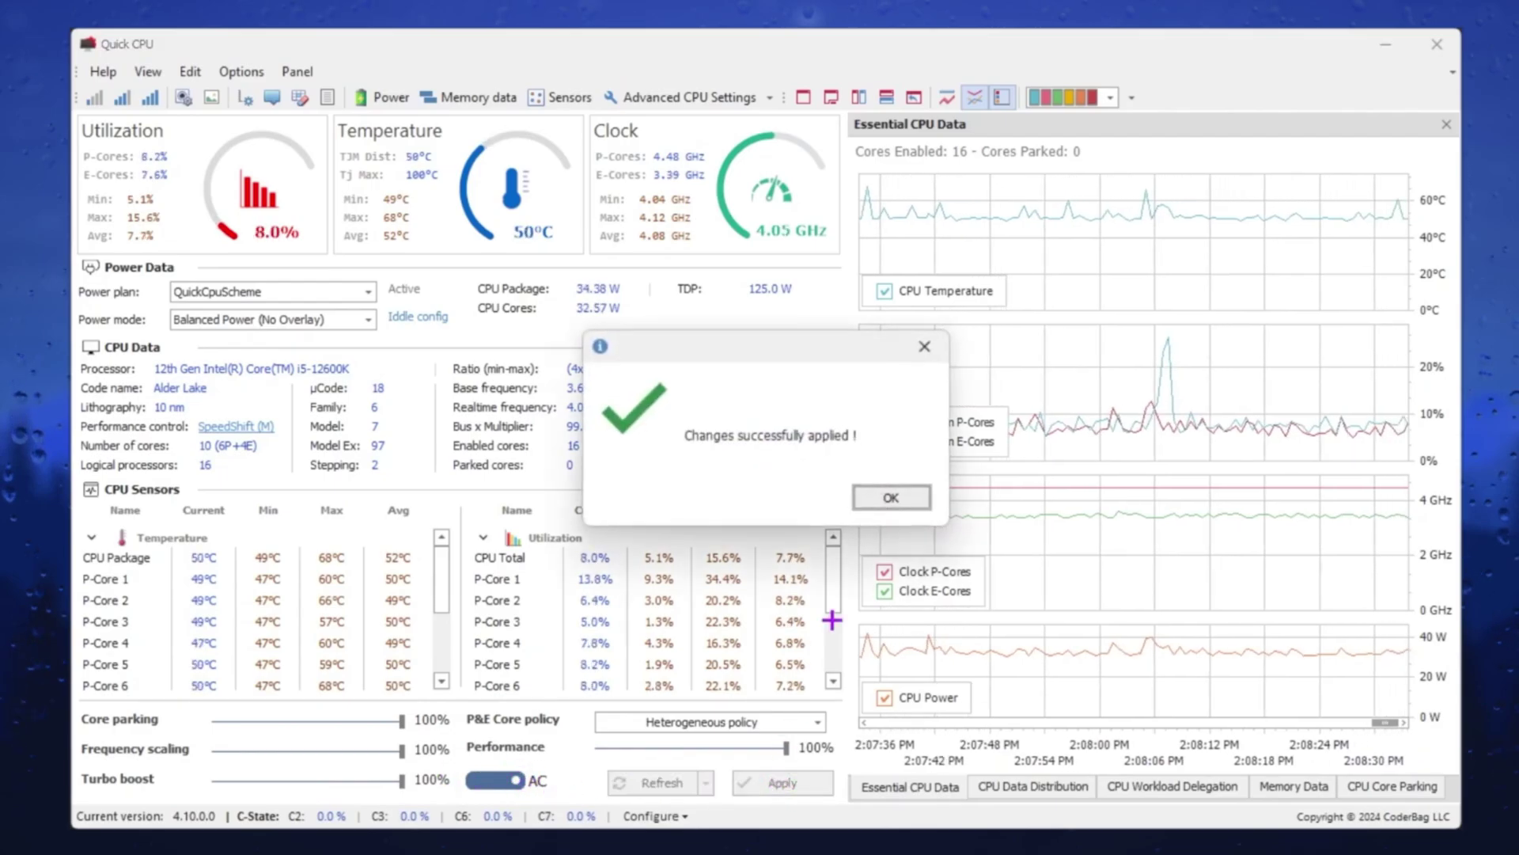
click(885, 494)
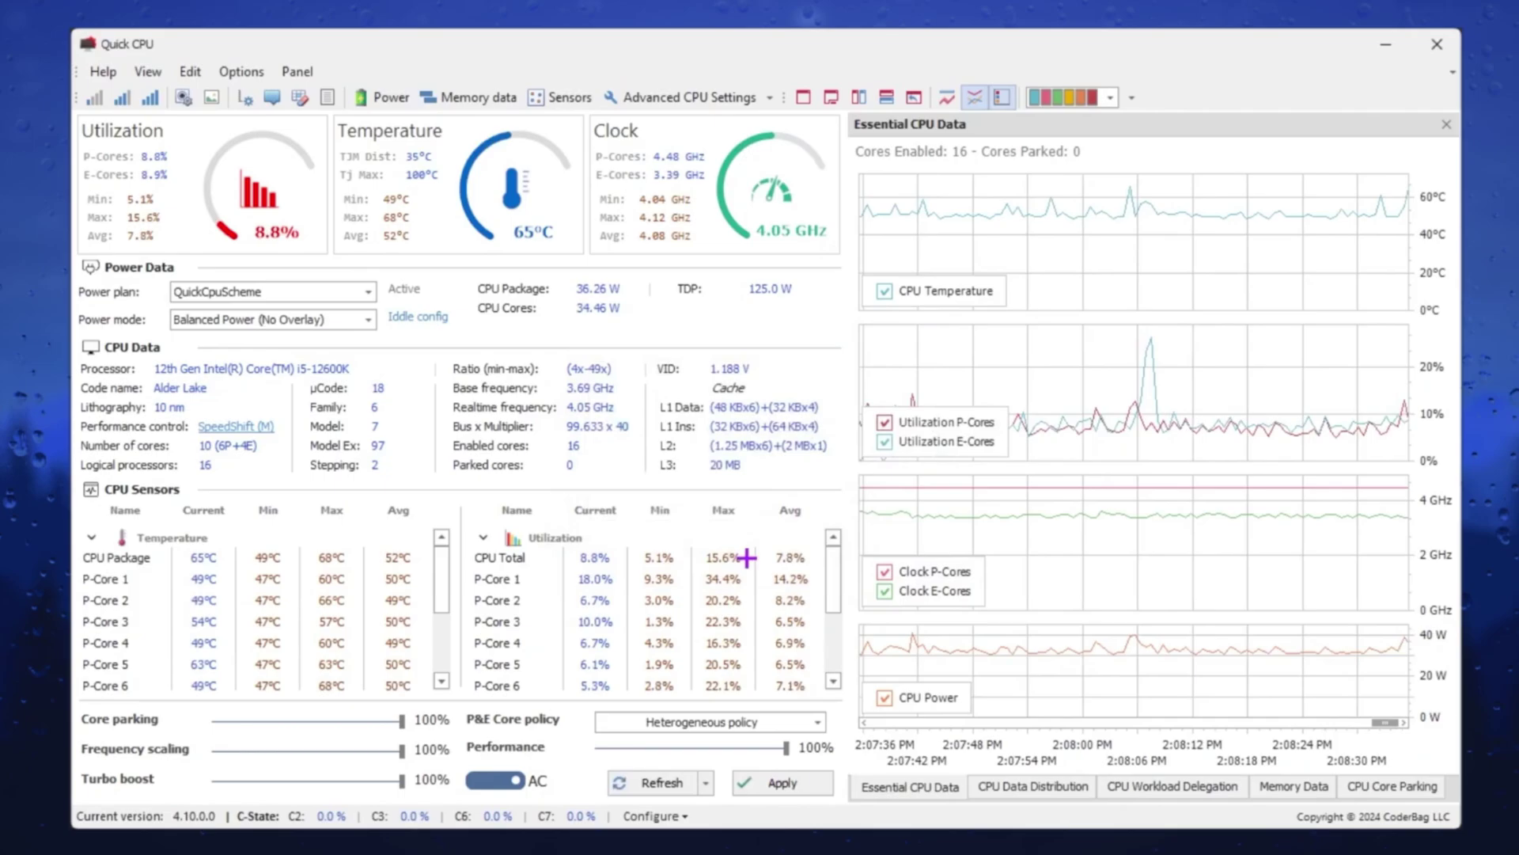
Step: Review Advanced CPU Settings (Turbo Boost on, C1E off, 135/180 W limits) and apply unchanged
click(732, 96)
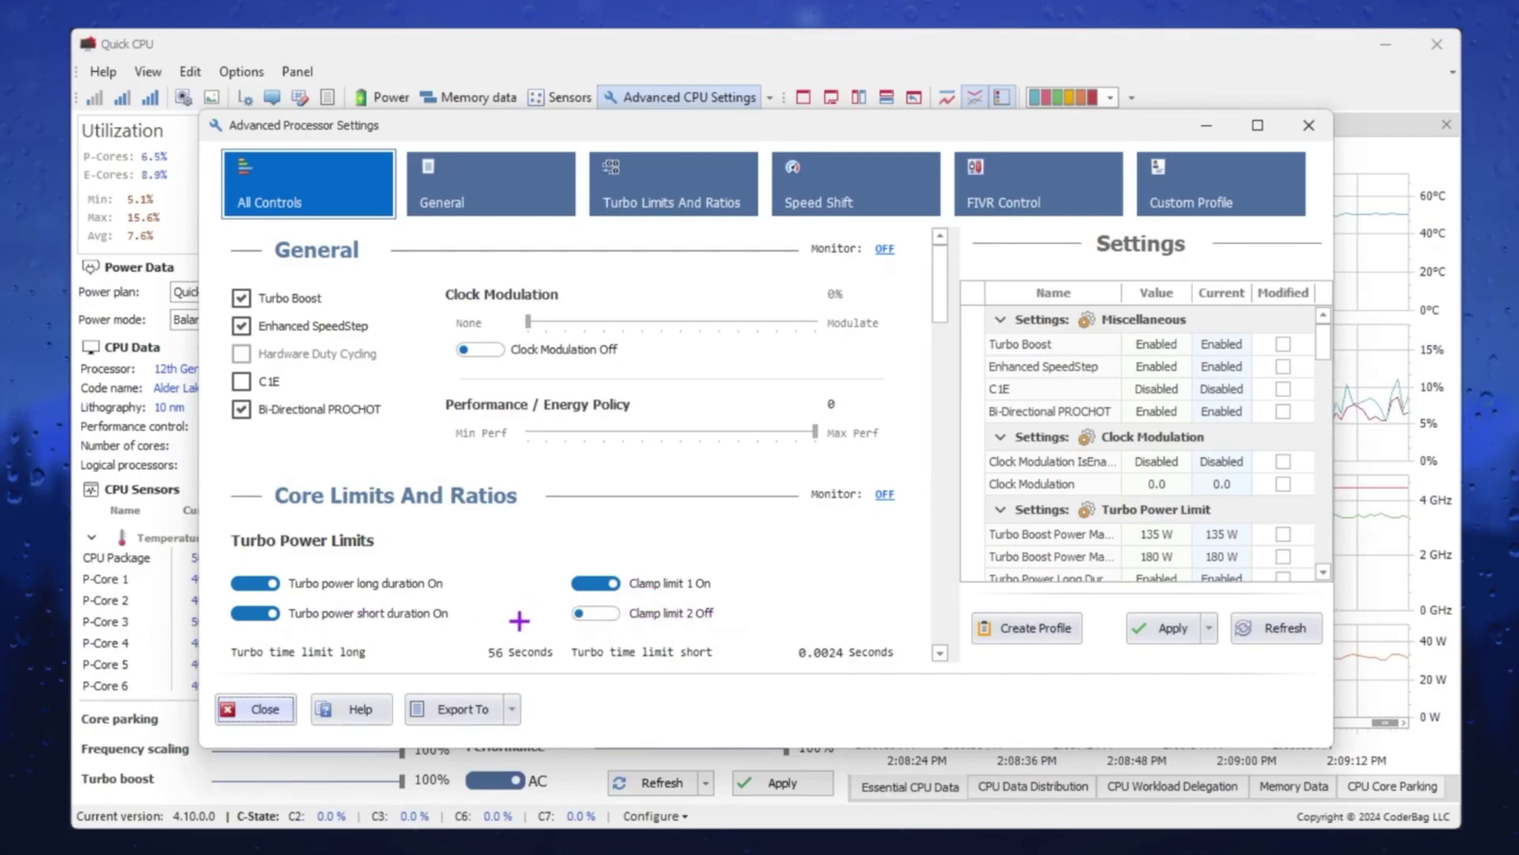
click(1163, 631)
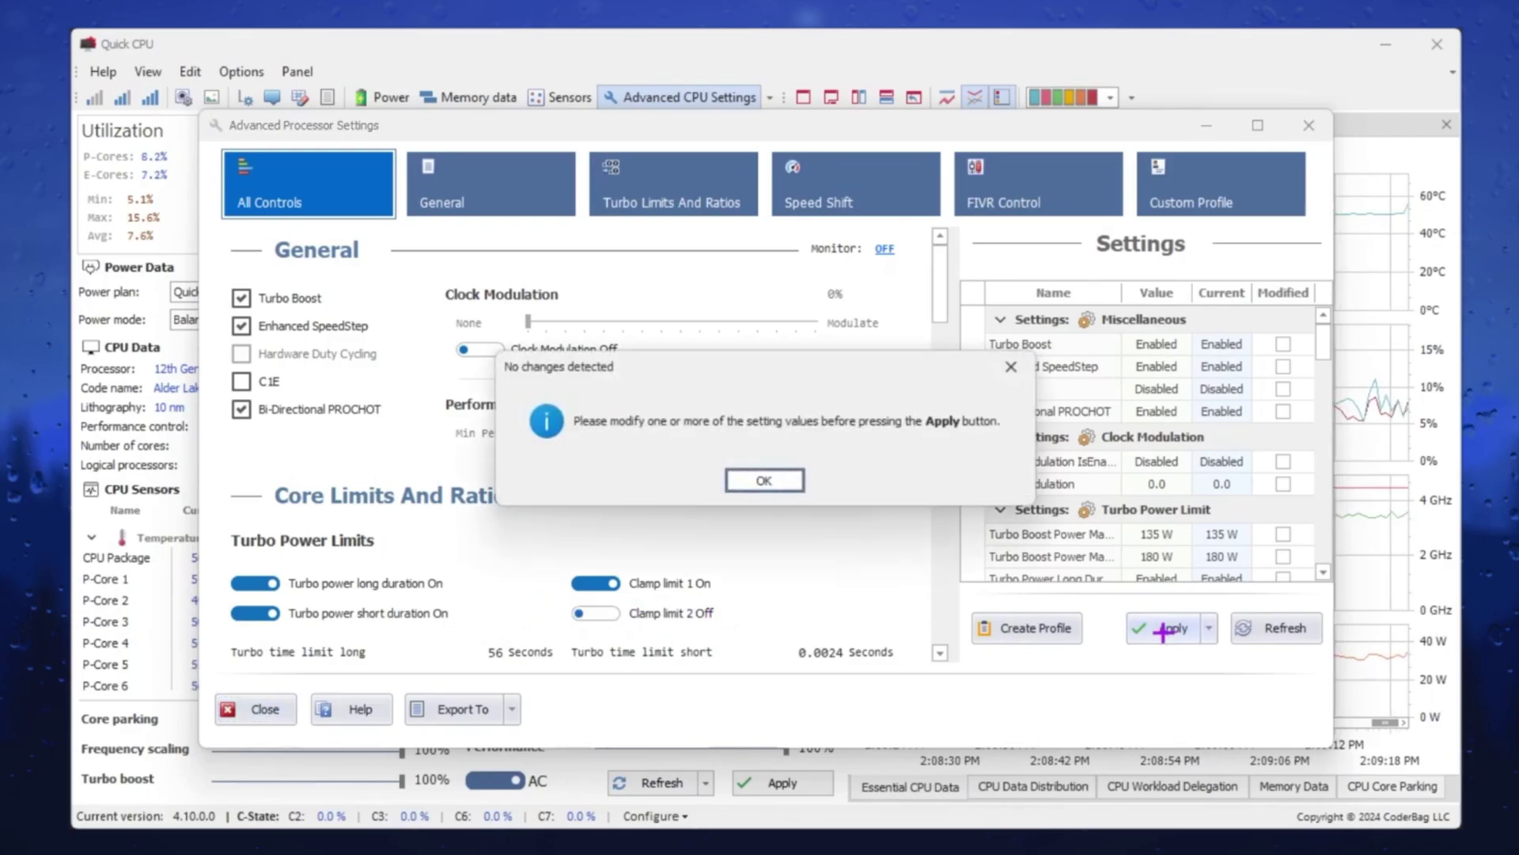
click(772, 478)
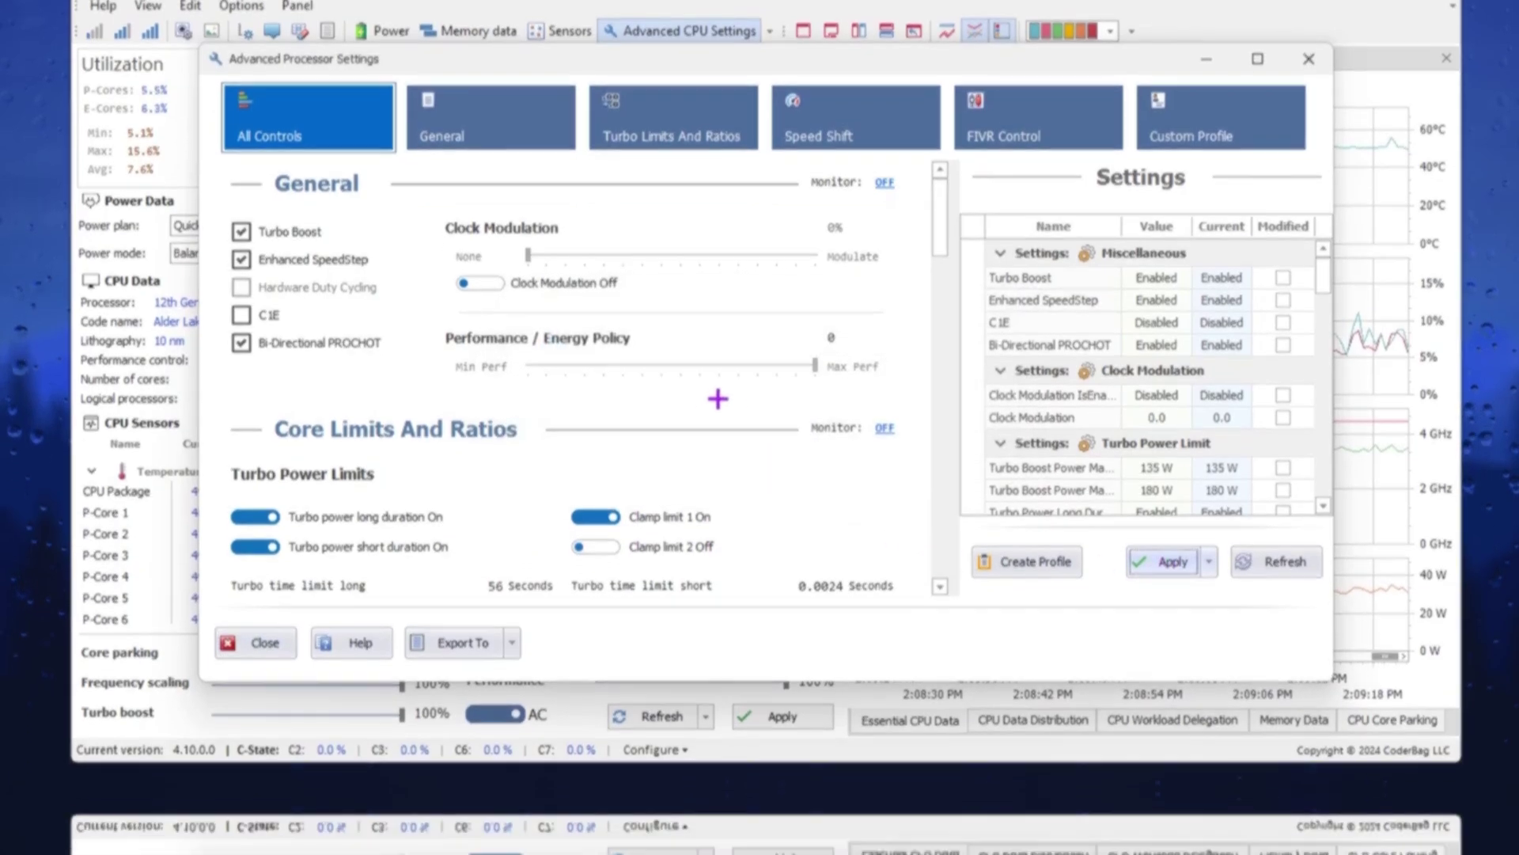